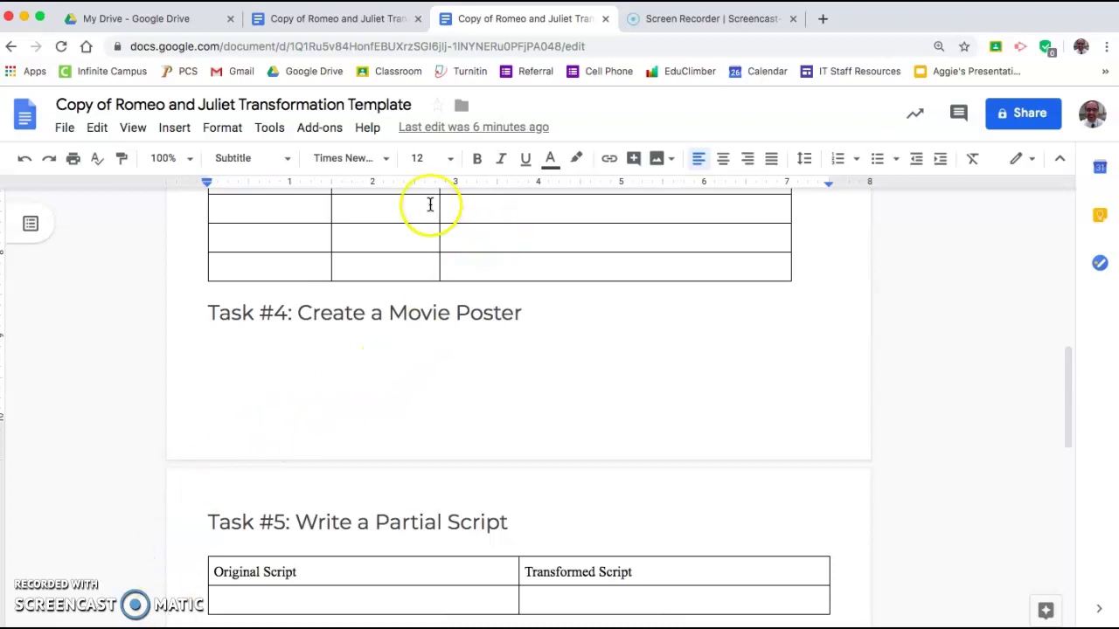
Switch to Google Drive and create a new Google Drawings file
left_click(140, 19)
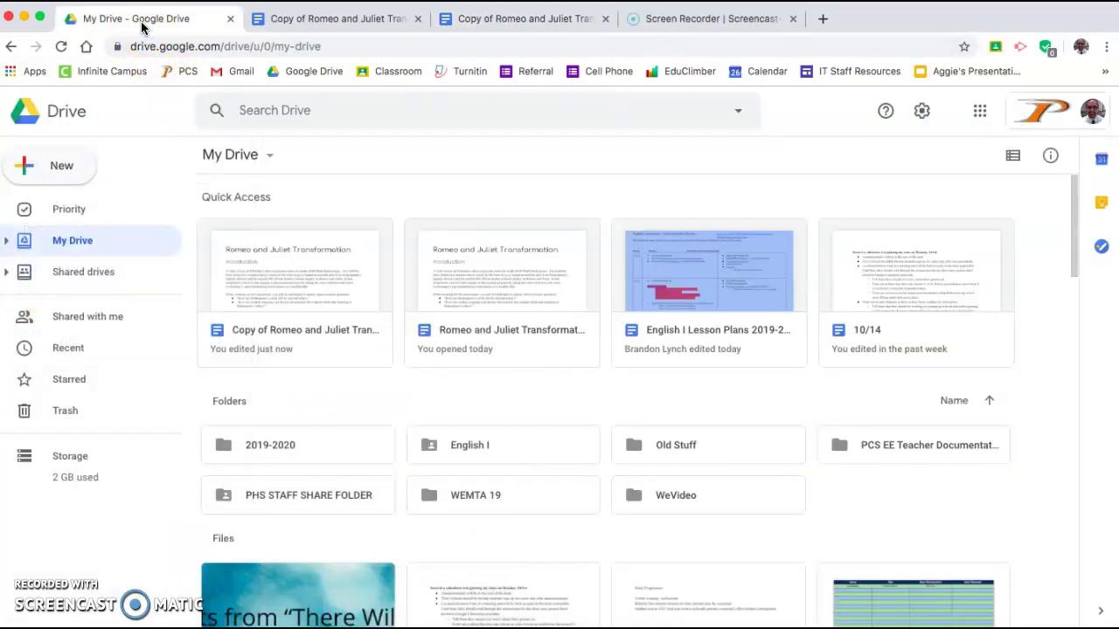
left_click(49, 177)
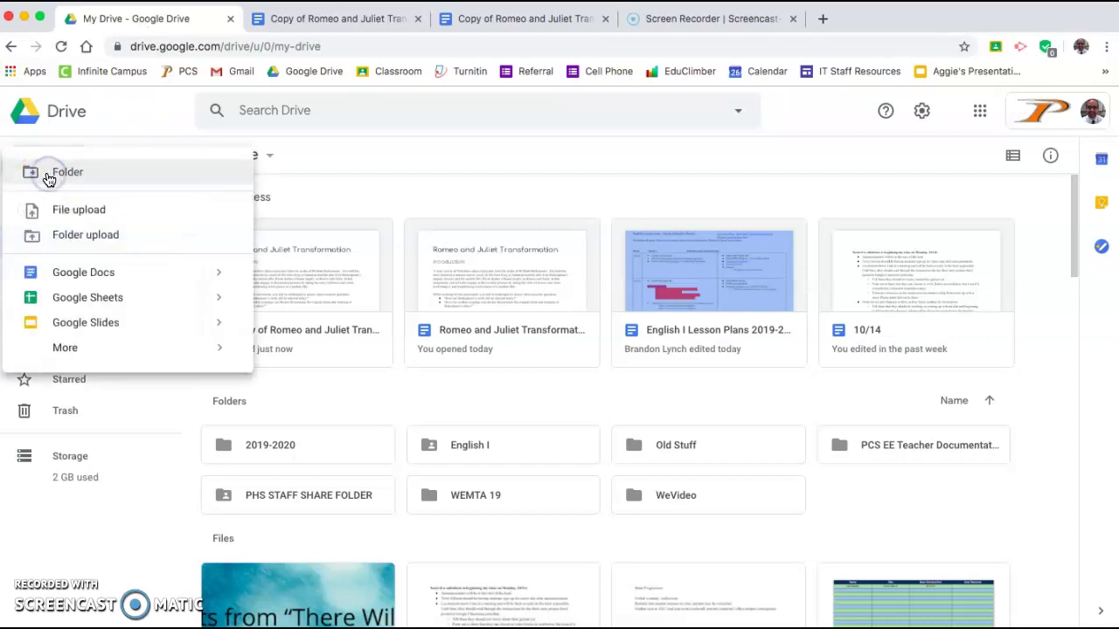
mouse_move(108, 353)
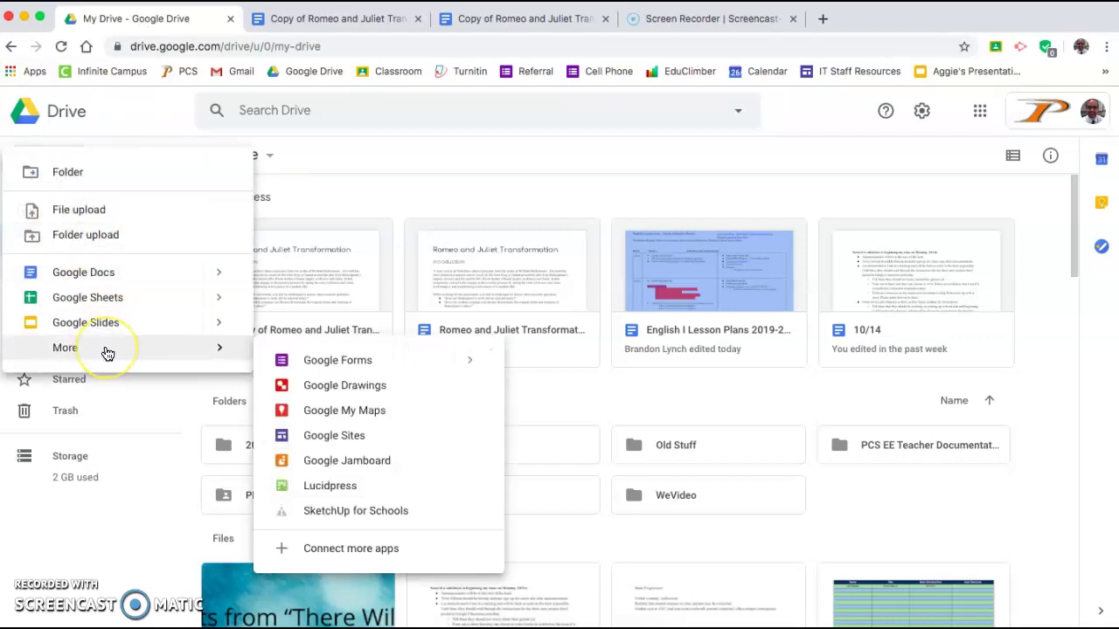
left_click(333, 388)
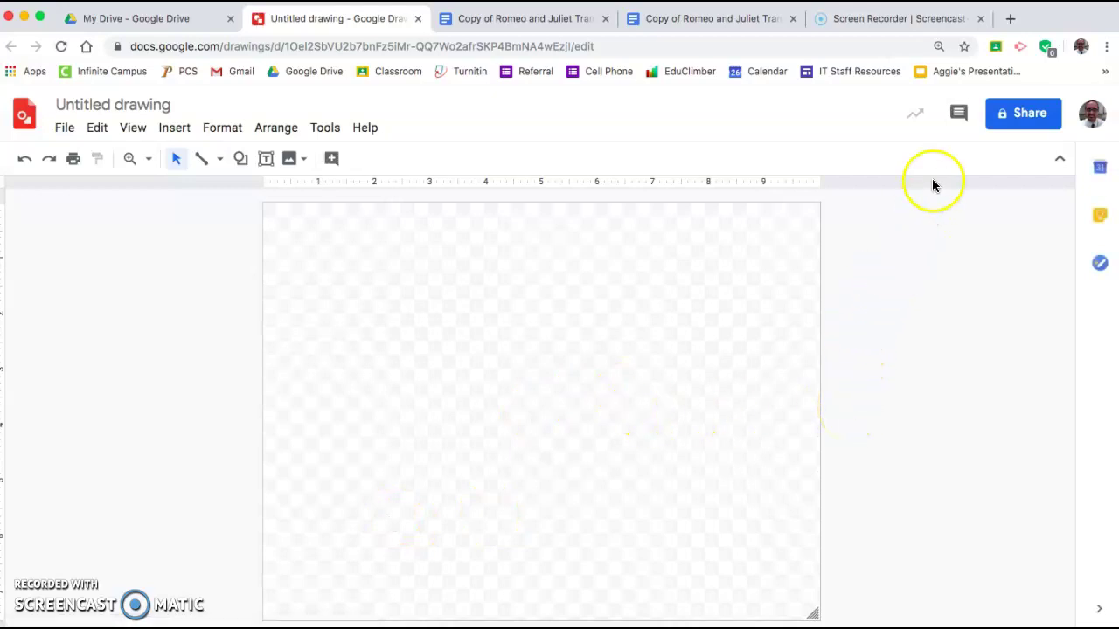
Open images.google.com in a new browser tab, search for "sci fi background" and show the search filter options
left_click(1010, 18)
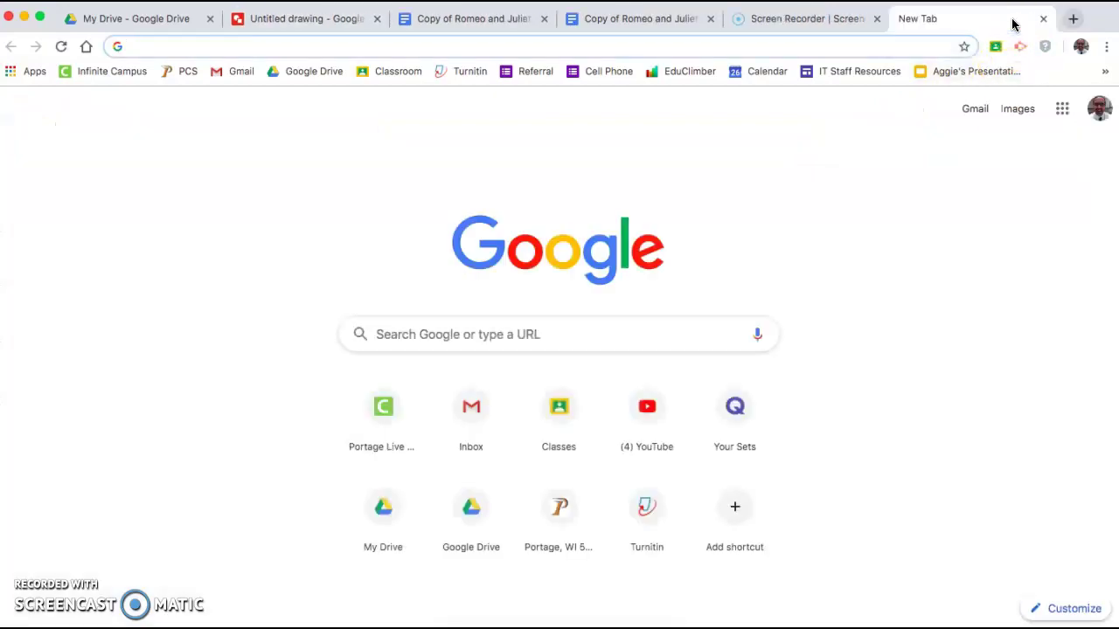
type("images.google.co")
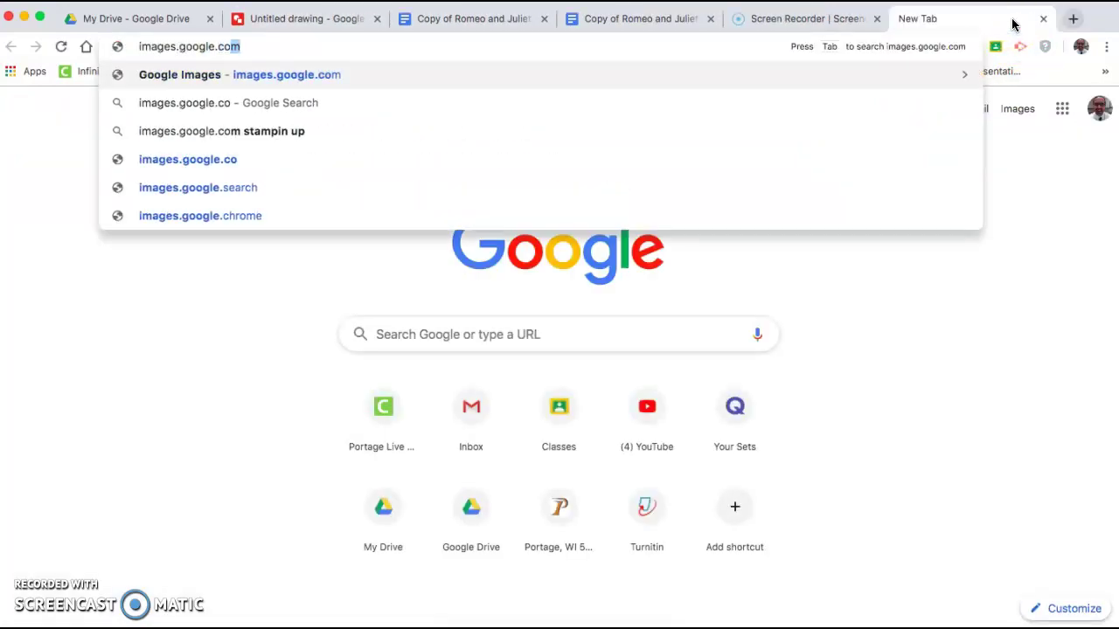
key("Return")
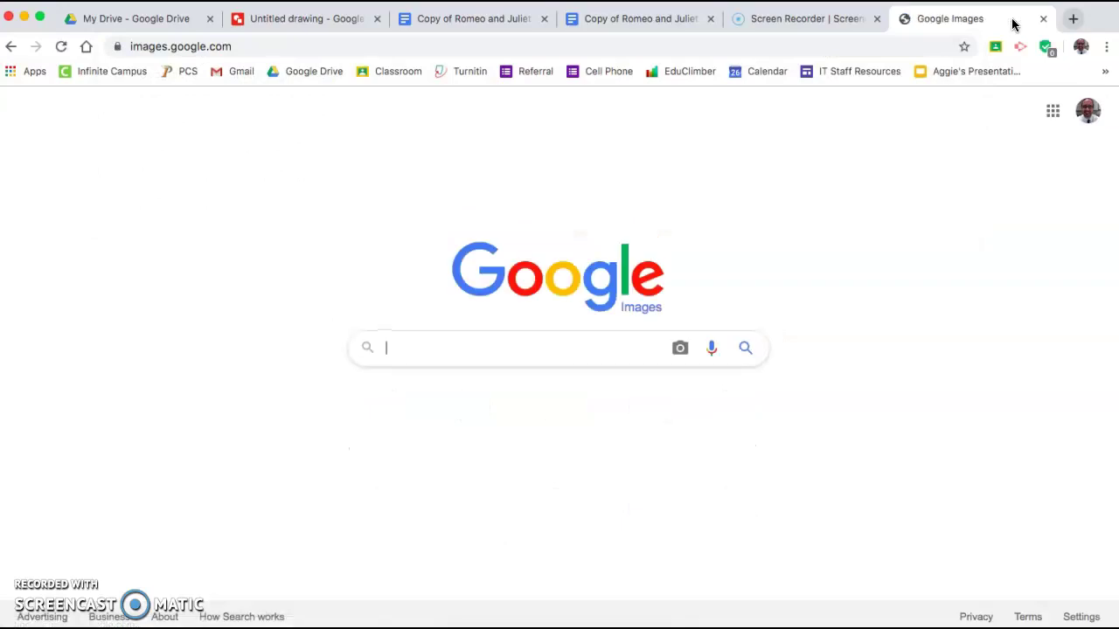
type("sci fi background")
key("Return")
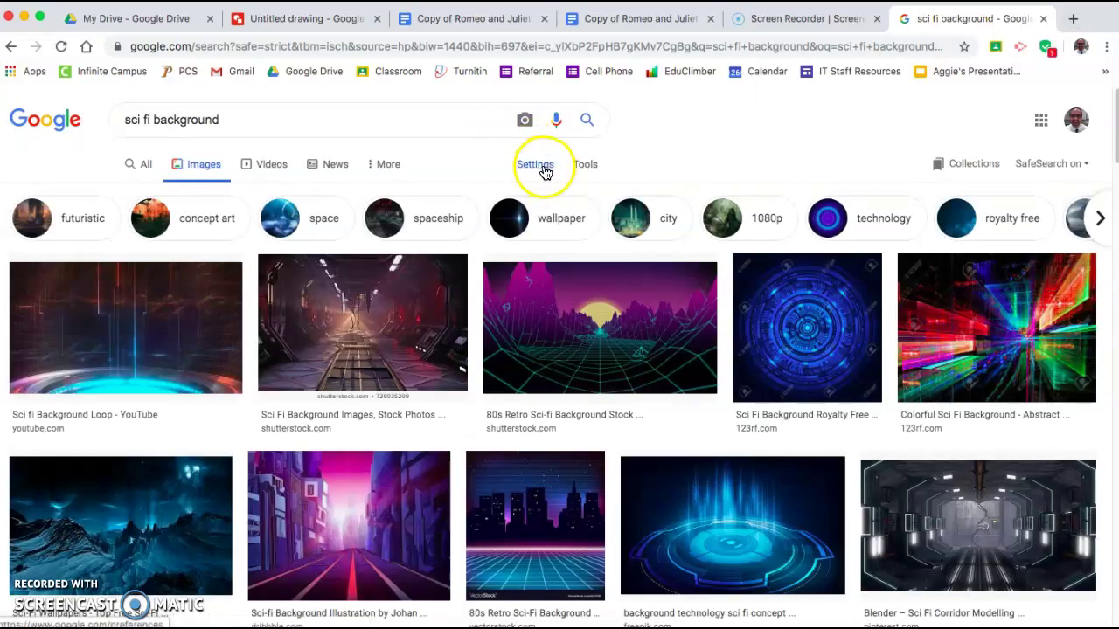
left_click(585, 166)
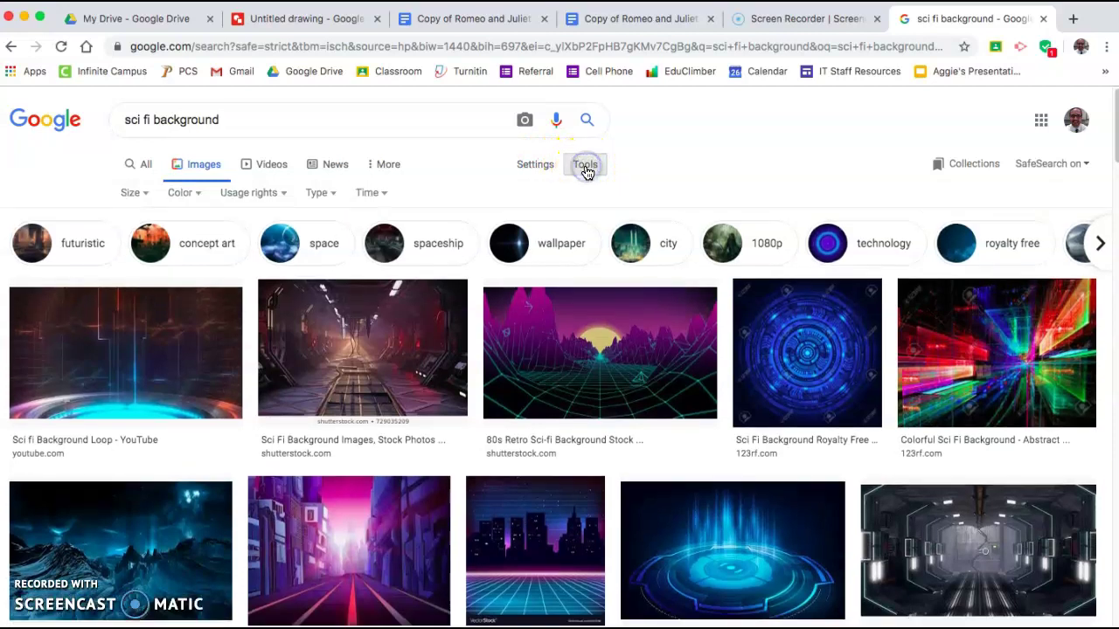
Filter the image results by the colour black and browse them
left_click(189, 199)
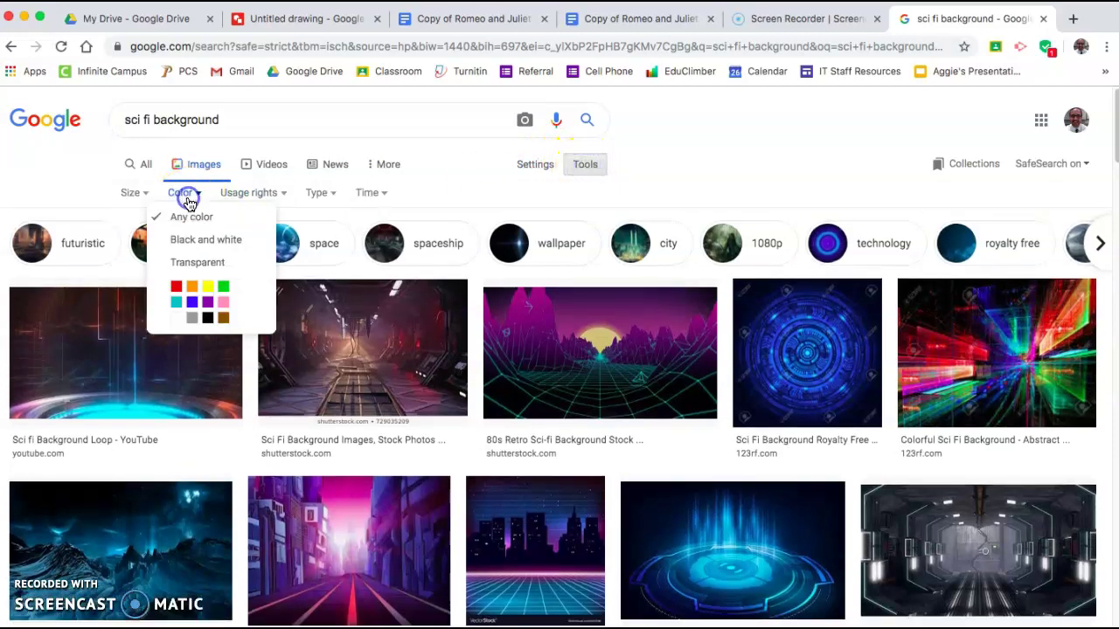
left_click(208, 319)
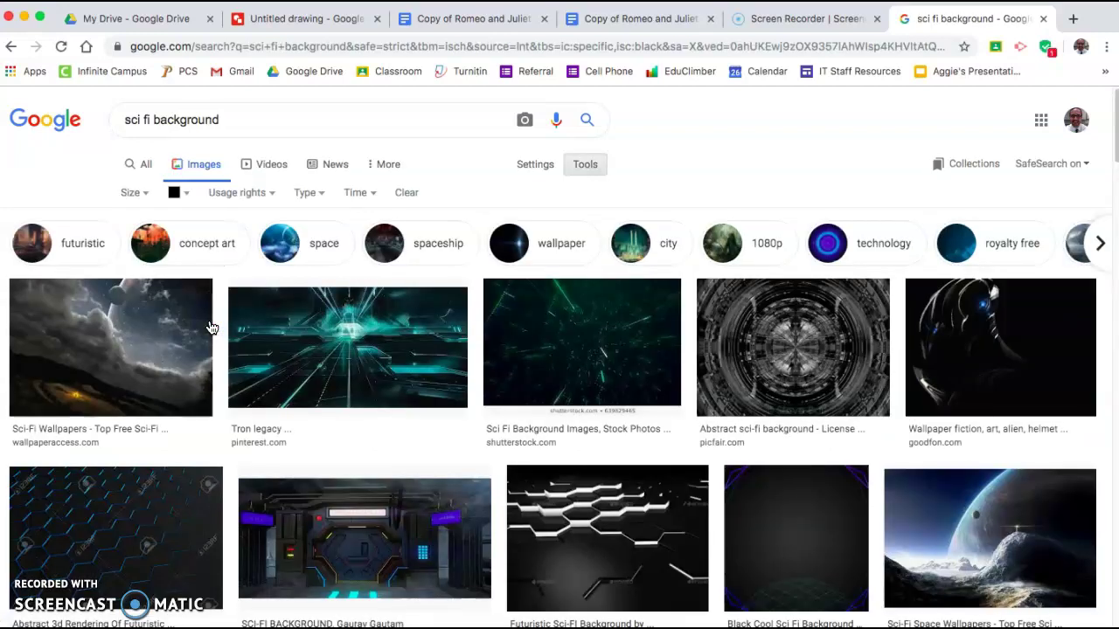
scroll(220, 332, "down", 5)
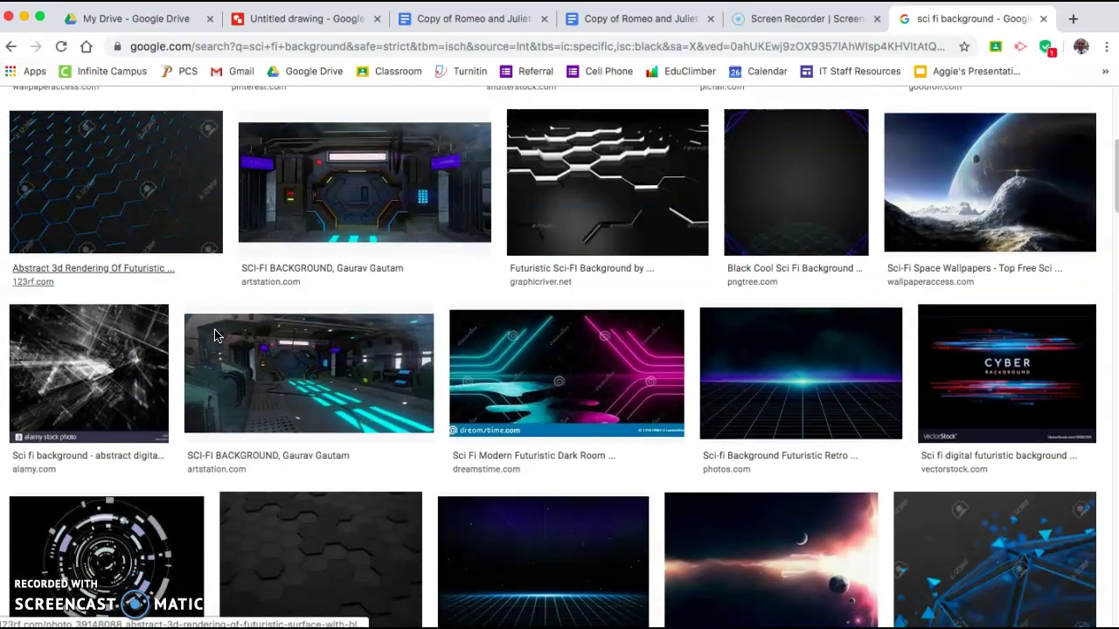
scroll(214, 333, "down", 3)
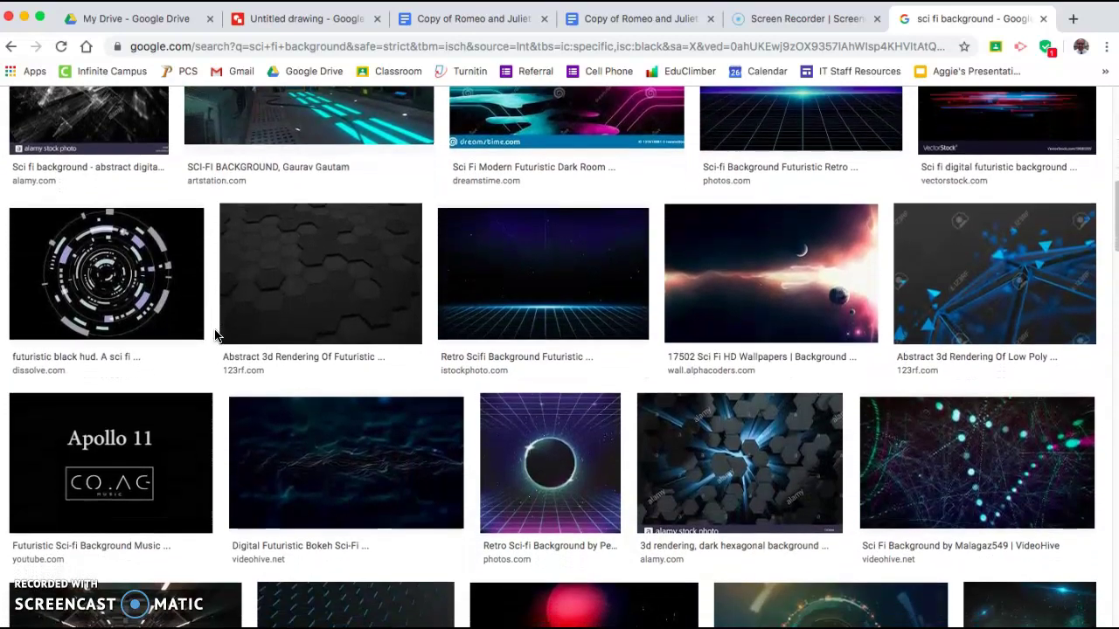
scroll(214, 329, "up", 8)
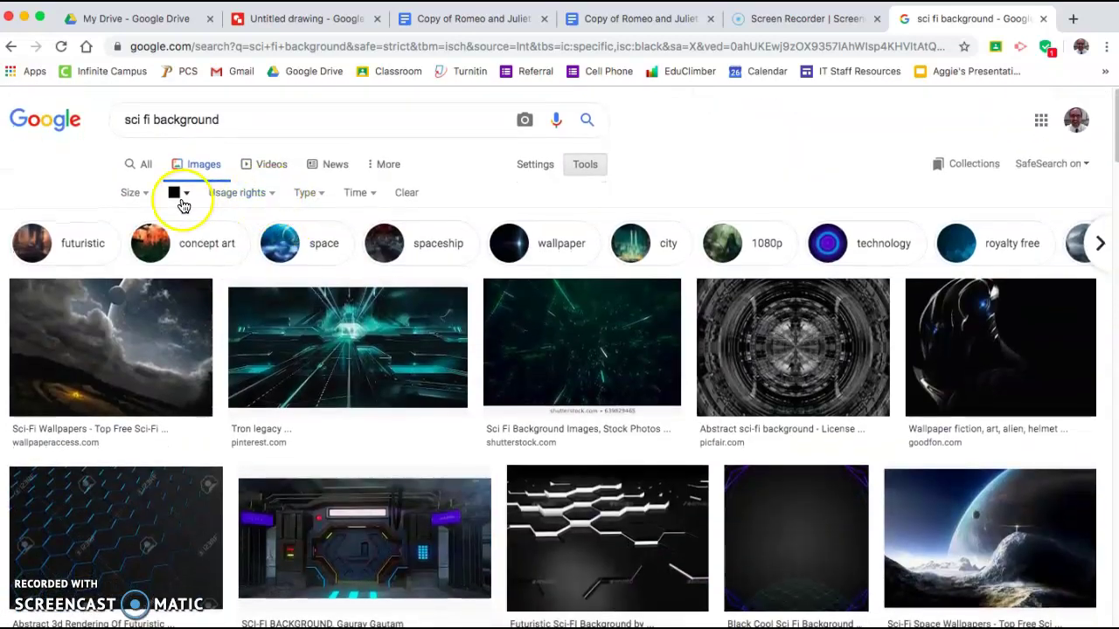
Change the colour filter of the image results to white and browse them
left_click(179, 193)
left_click(176, 321)
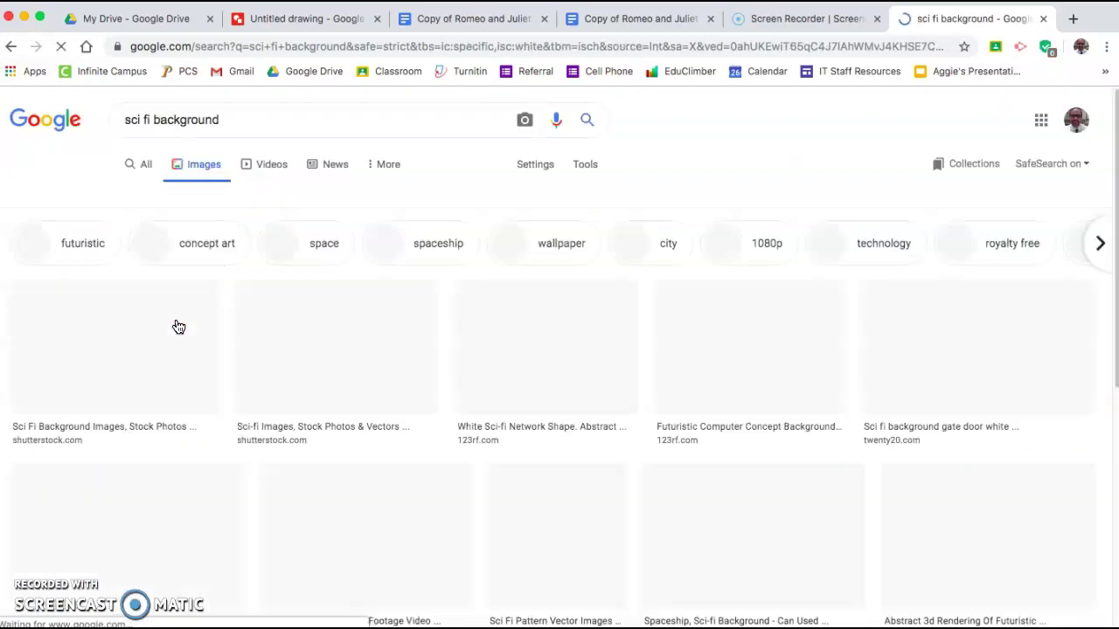
scroll(178, 326, "down", 2)
scroll(177, 325, "down", 3)
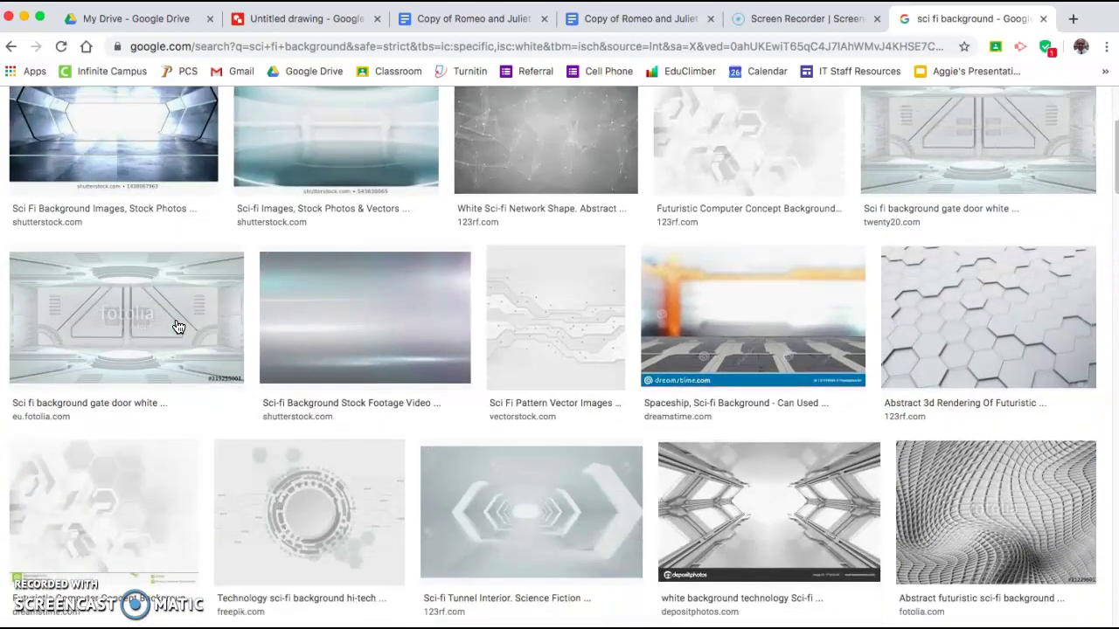
scroll(175, 324, "up", 5)
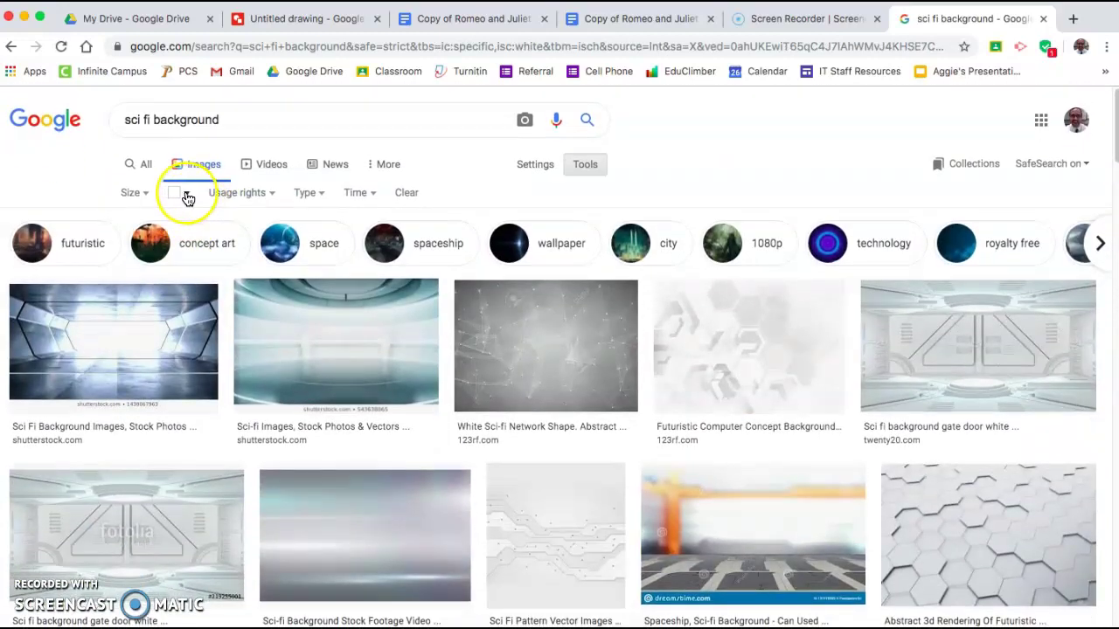
Set the colour filter of the image results to teal and browse the backgrounds
left_click(186, 193)
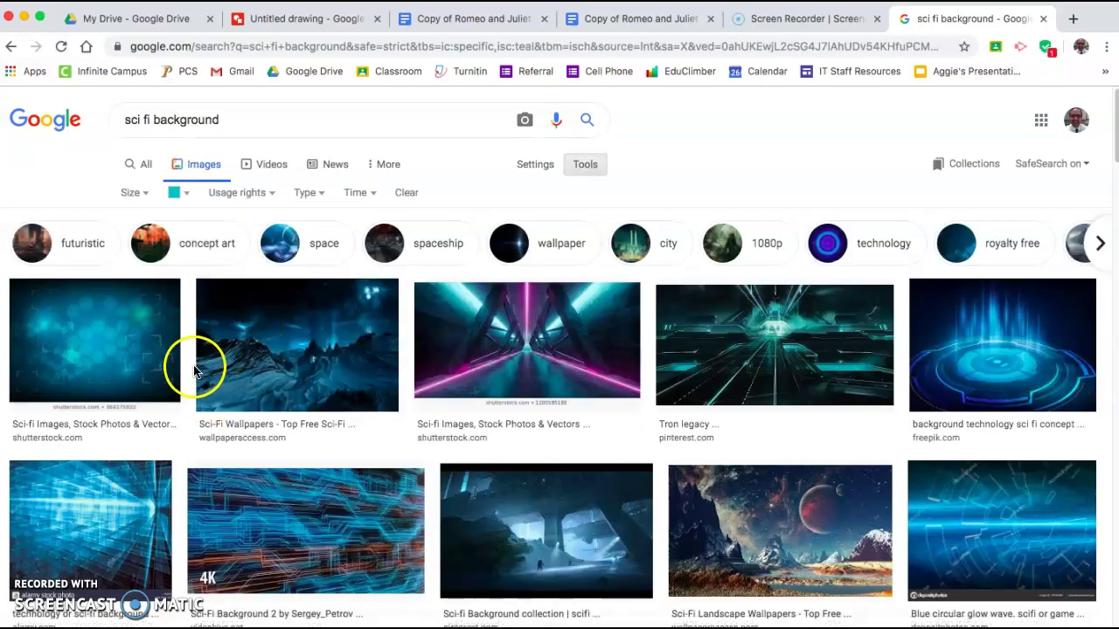
scroll(184, 389, "down", 5)
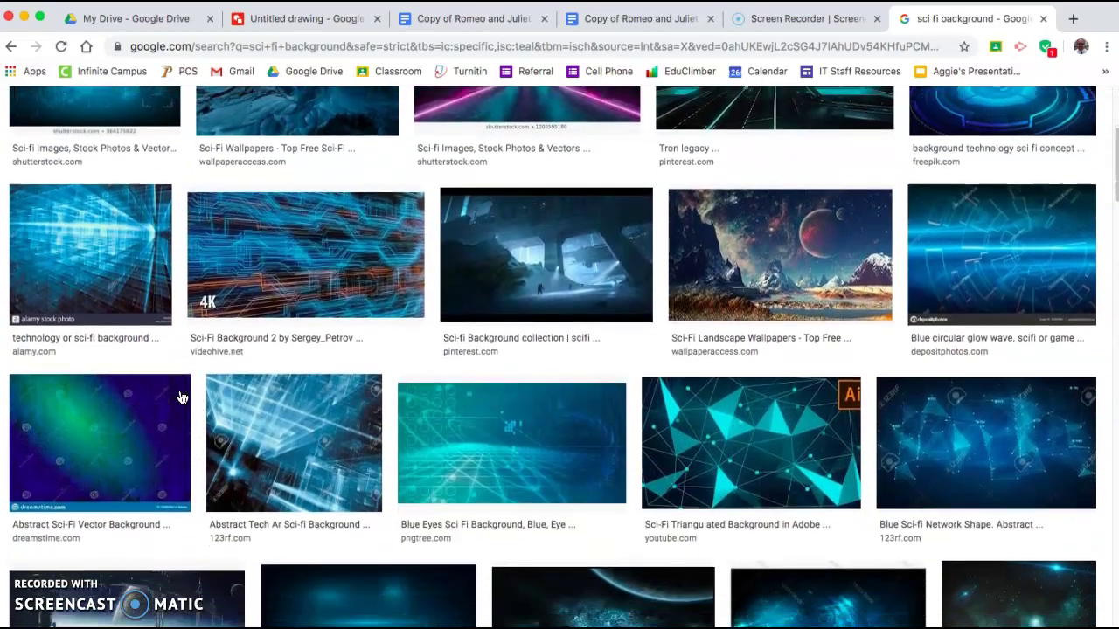
scroll(181, 398, "down", 10)
scroll(181, 397, "down", 2)
scroll(181, 395, "up", 6)
scroll(749, 378, "down", 4)
scroll(579, 412, "up", 7)
scroll(661, 479, "up", 7)
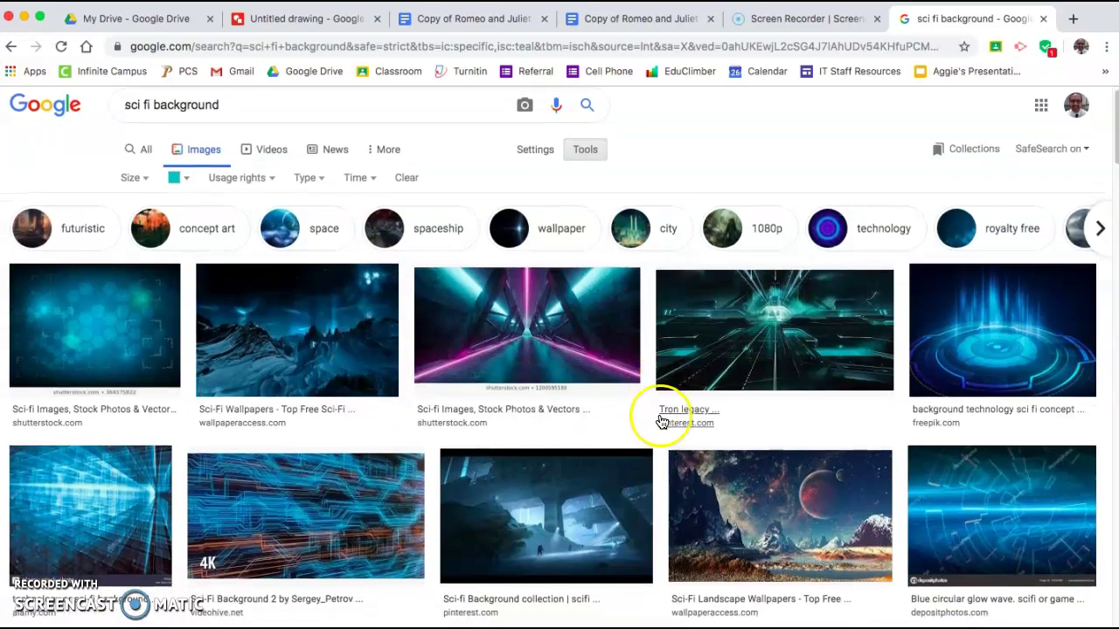
Open the "Blue Eyes Sci Fi Background" image from pngtree.com and bring its large preview into the untitled drawing
scroll(656, 420, "down", 5)
scroll(662, 430, "down", 3)
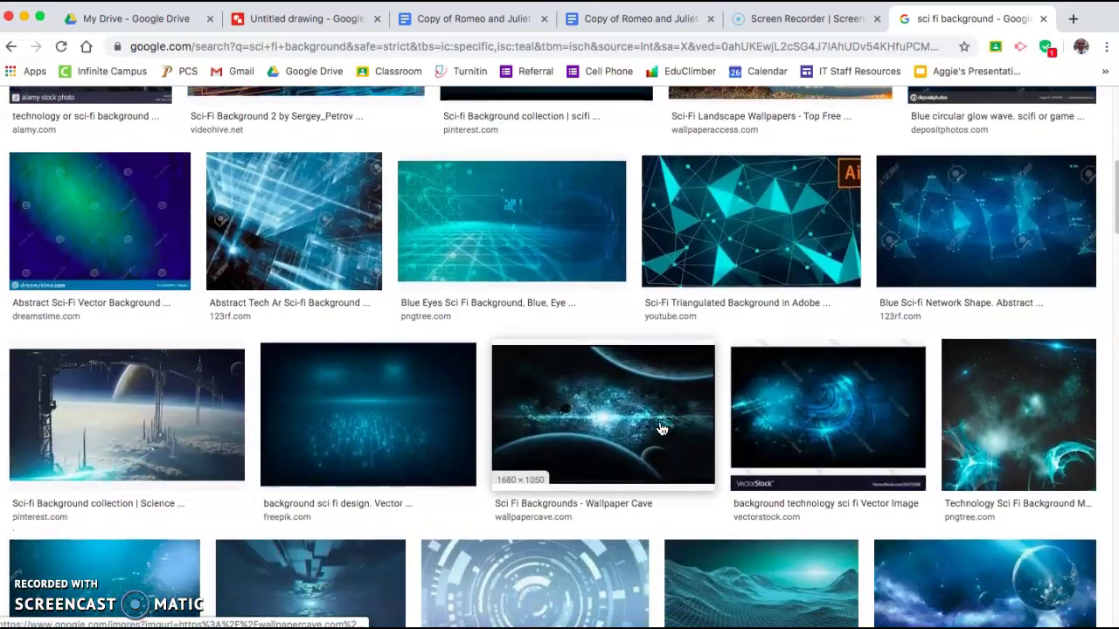
scroll(662, 429, "up", 2)
left_click(557, 341)
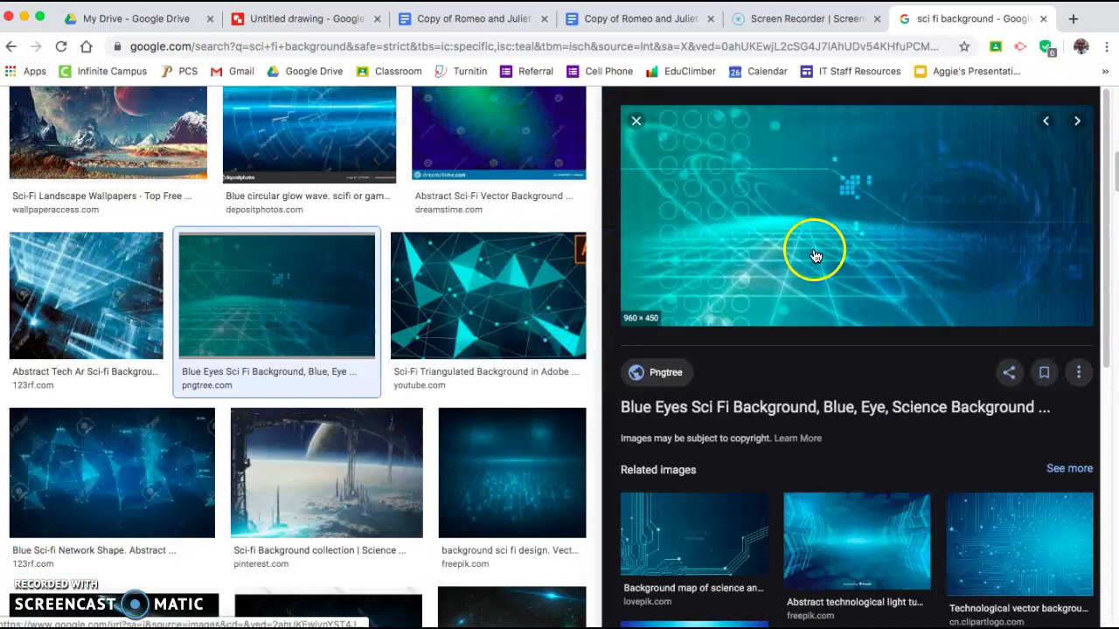
mouse_move(755, 242)
left_mouse_down()
mouse_move(782, 253)
mouse_move(550, 155)
mouse_move(295, 22)
mouse_move(394, 452)
mouse_move(430, 494)
left_mouse_up()
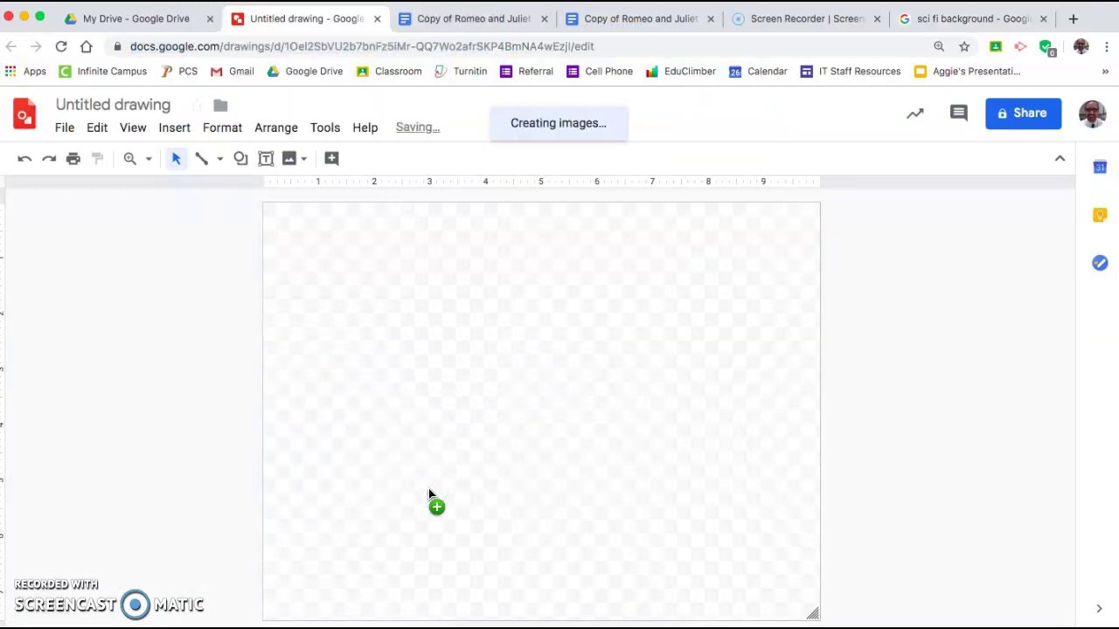
Align the background image with the canvas's upper edge and enlarge it to the full canvas height, overhanging both sides
left_click_drag(527, 549, 358, 259)
left_click_drag(611, 367, 762, 466)
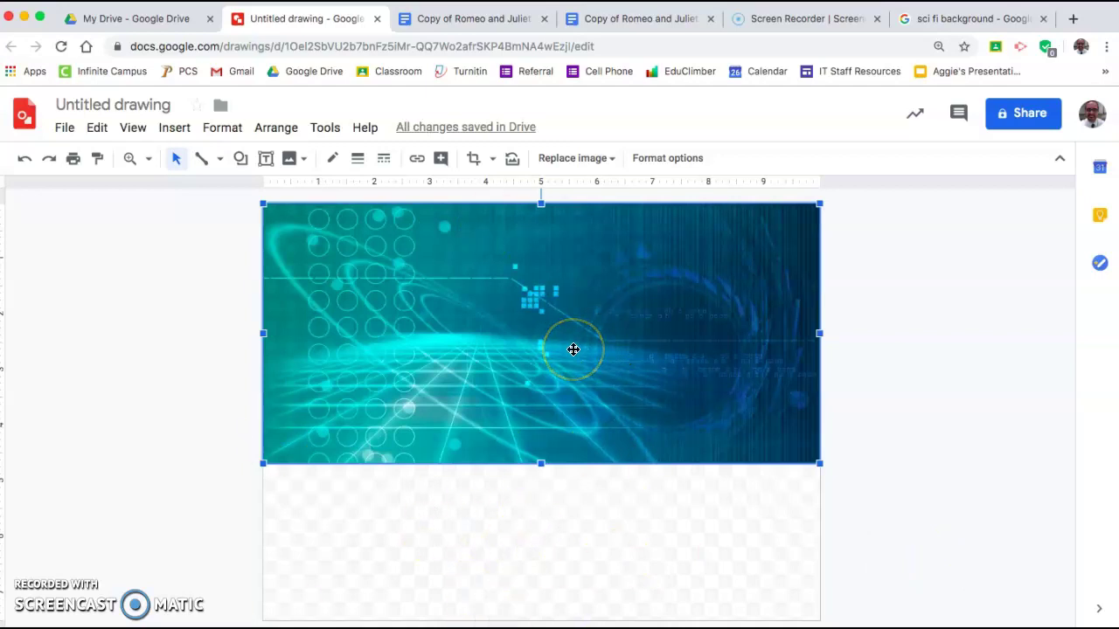
left_click_drag(573, 350, 395, 350)
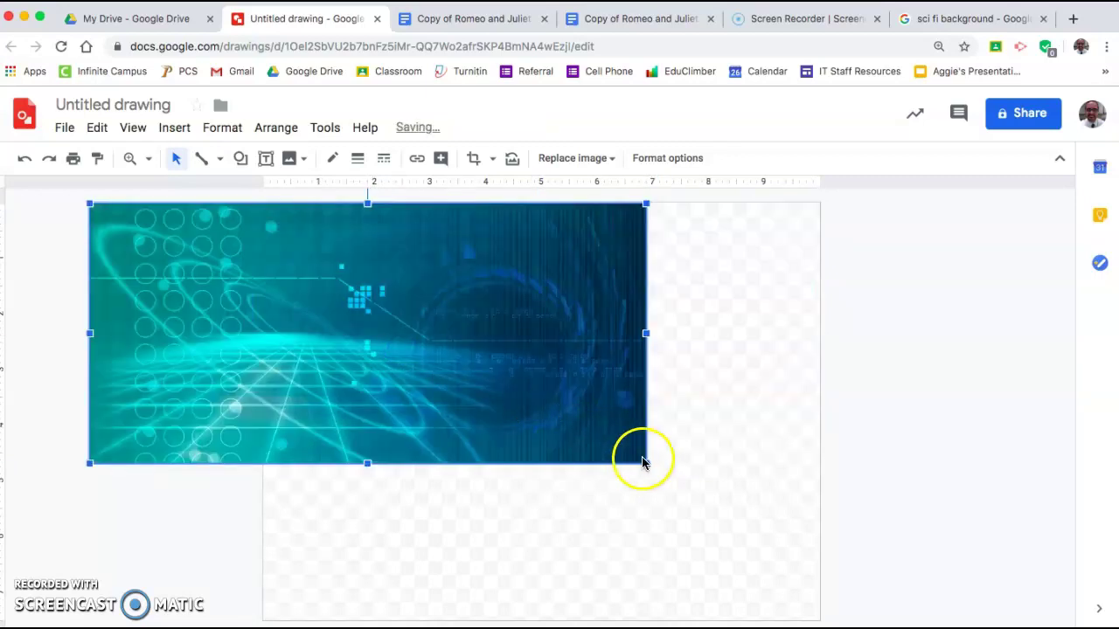
left_click_drag(646, 465, 891, 621)
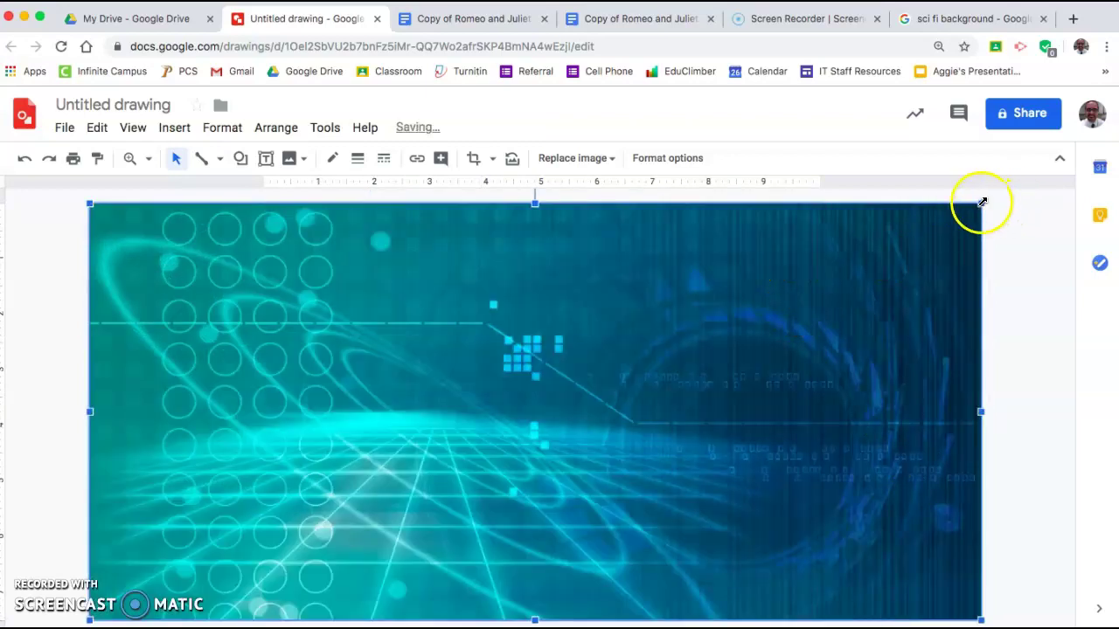
left_click_drag(982, 202, 981, 202)
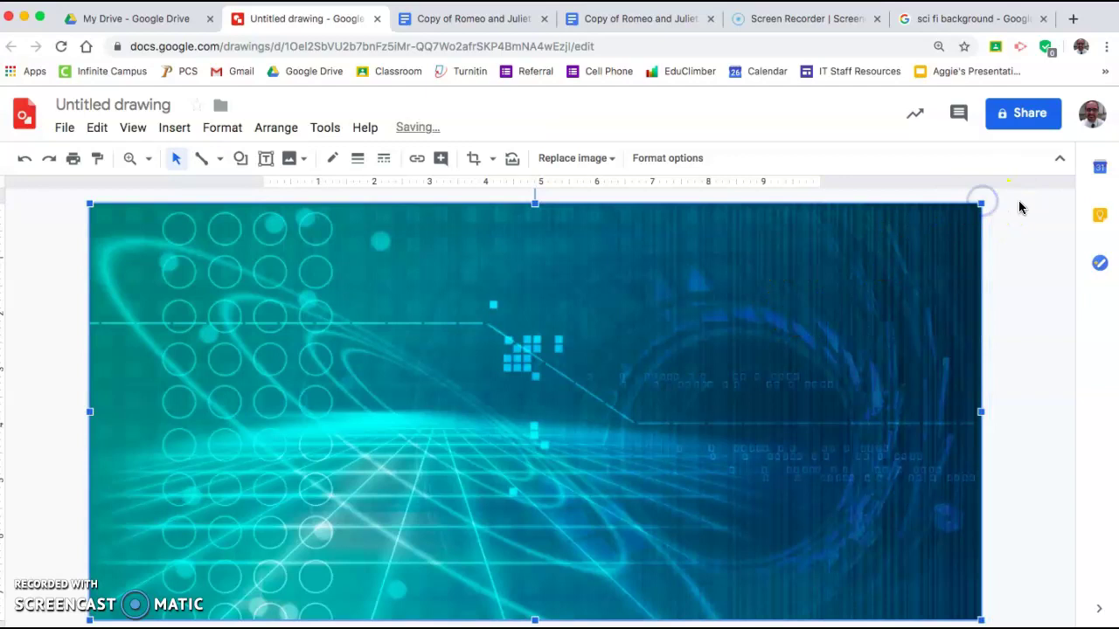
Crop the background image's left side slightly and shift the picture inside the crop frame to start at the canvas's left edge
left_click(473, 158)
left_click_drag(91, 412, 130, 429)
left_click(636, 397)
left_click_drag(636, 398, 766, 415)
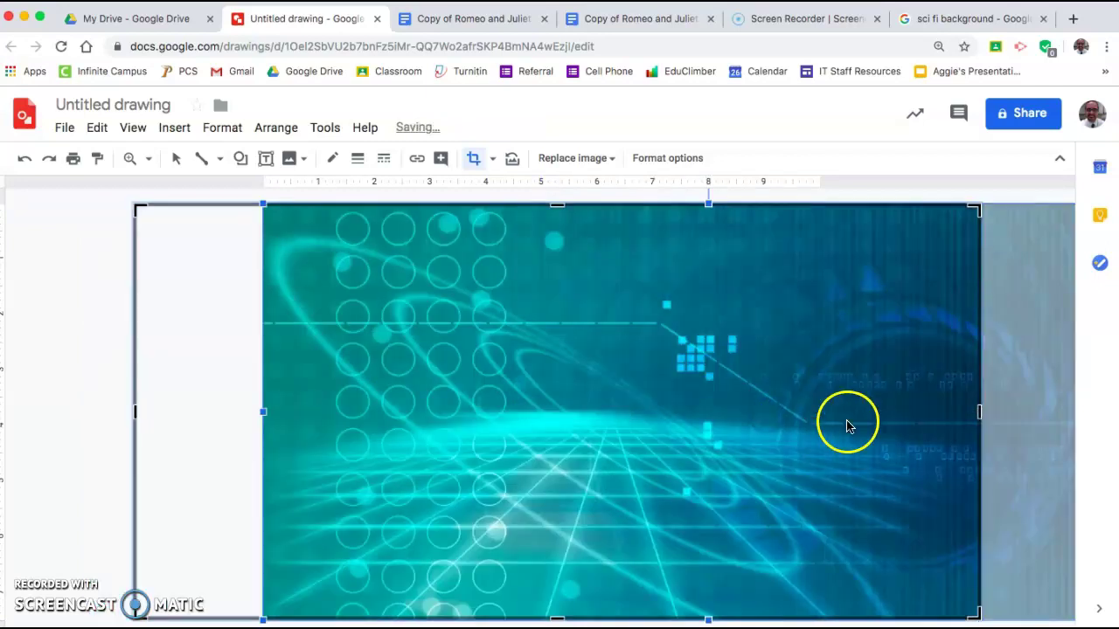
left_click(82, 368)
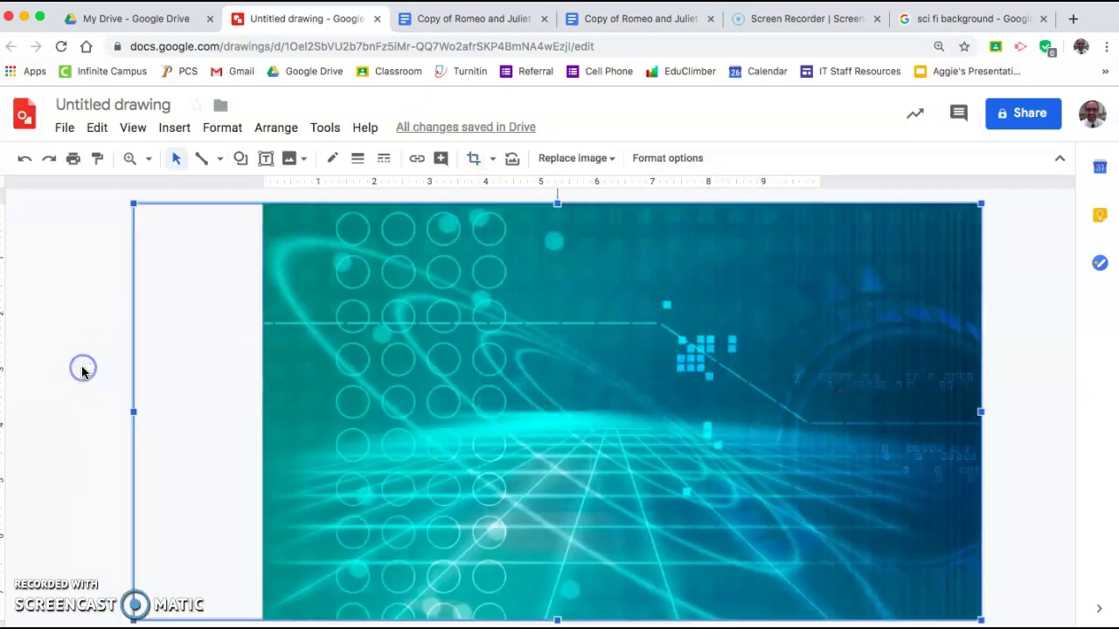
Crop the background image's right side to the canvas's right edge, and adjust the image's top edge to the canvas
left_click(473, 158)
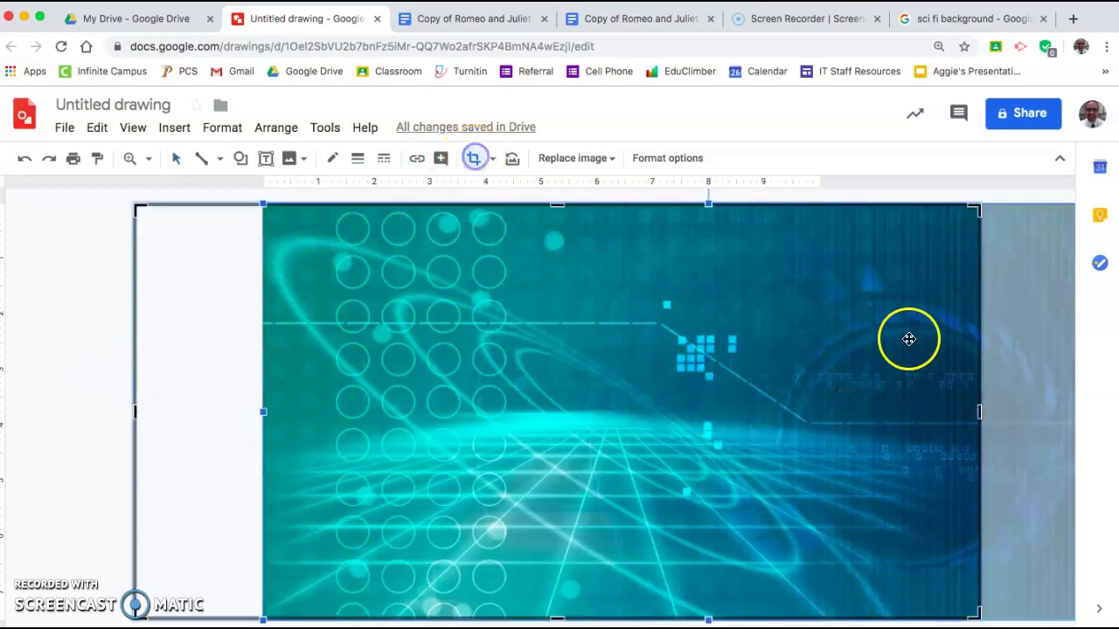
left_click_drag(981, 412, 819, 409)
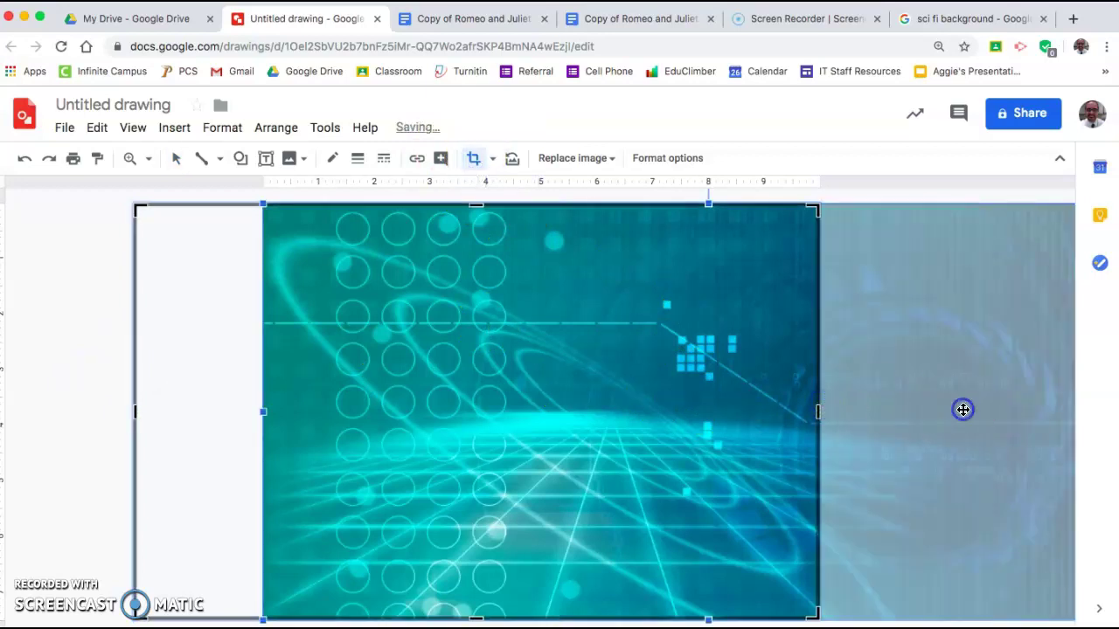
left_click(84, 362)
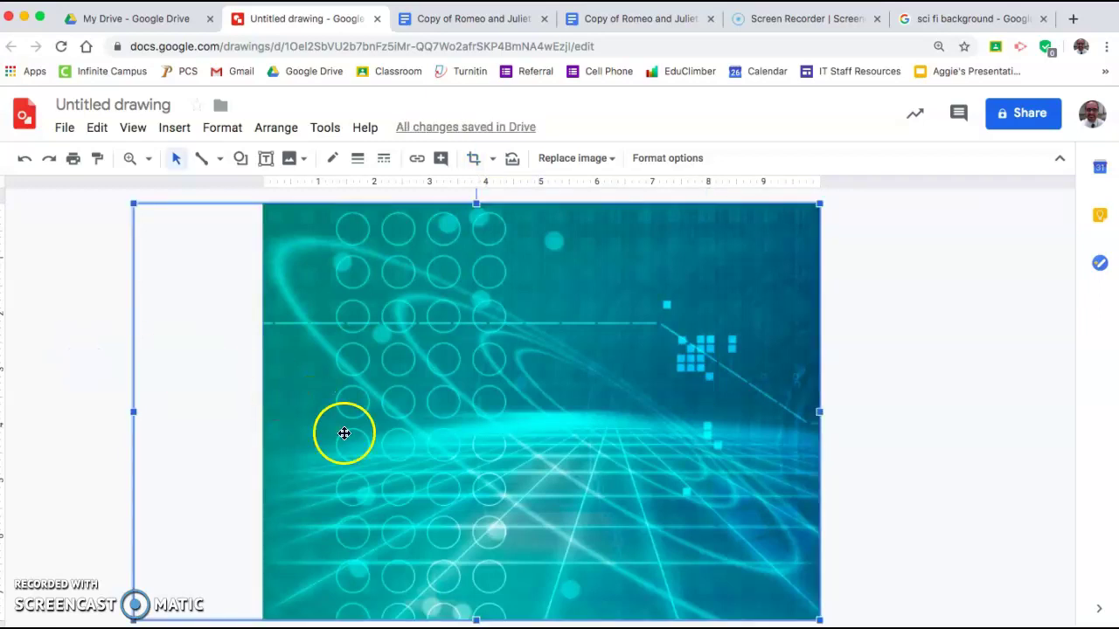
left_click(948, 395)
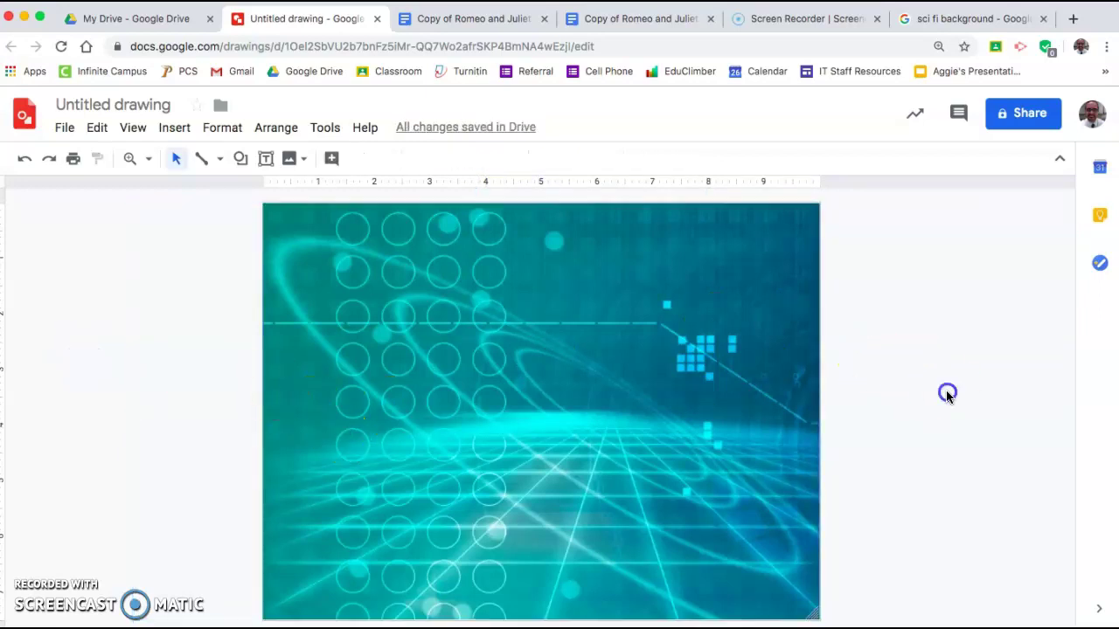
left_click(591, 331)
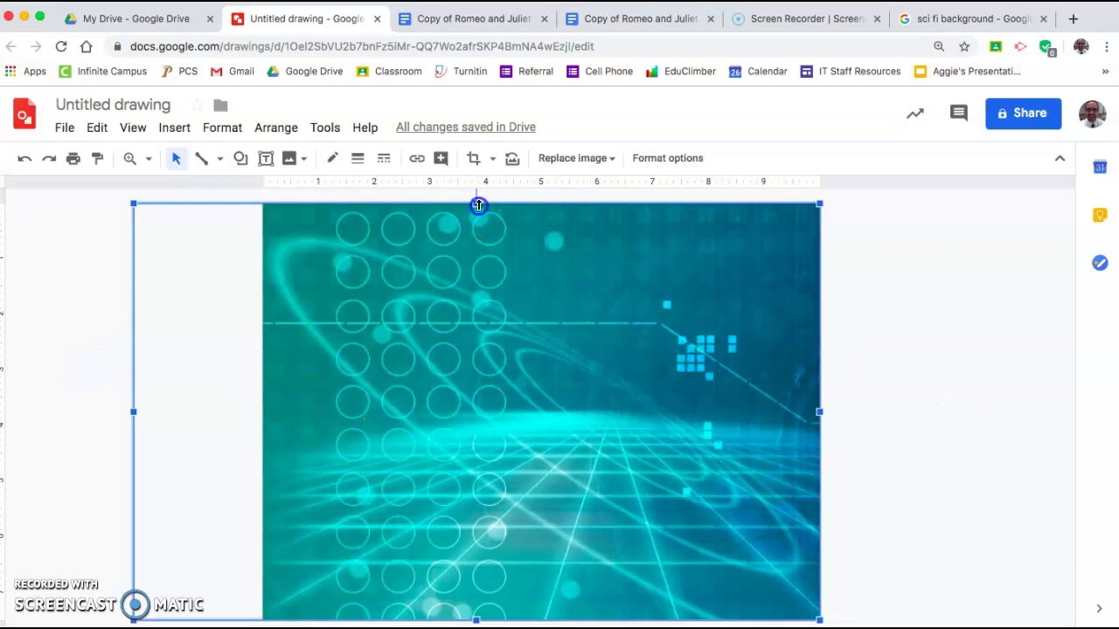
left_click_drag(478, 205, 477, 201)
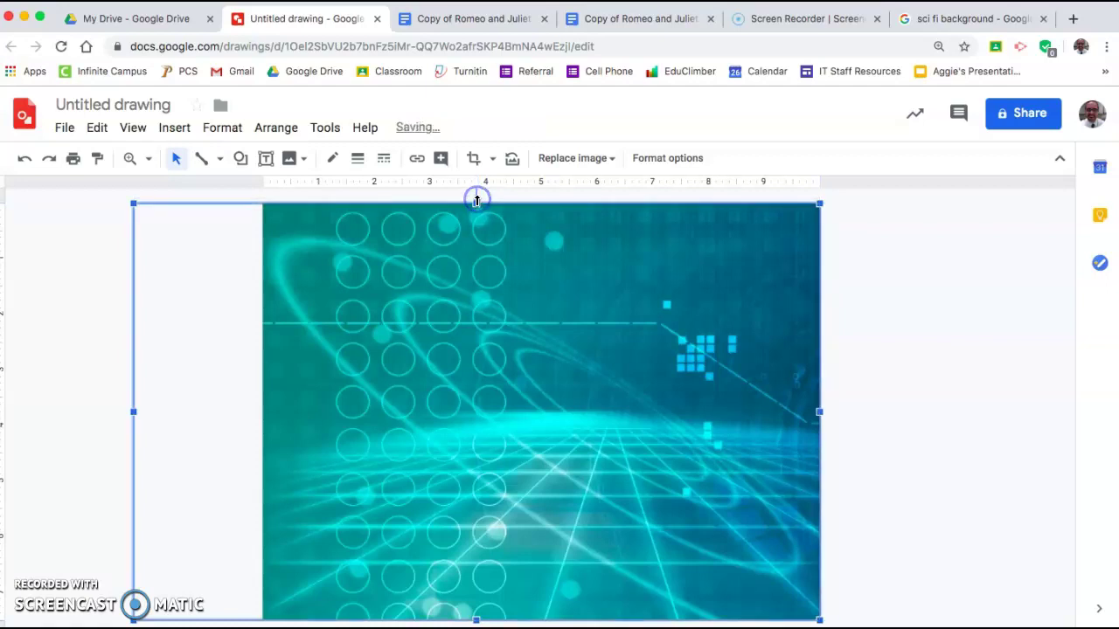
left_click(1049, 321)
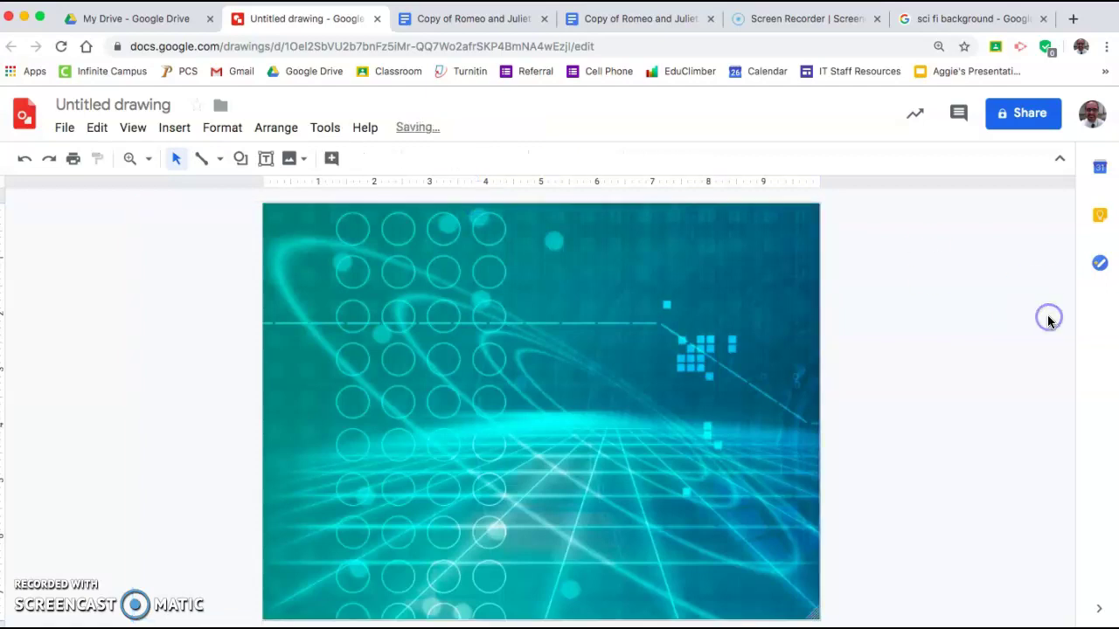
left_click(627, 359)
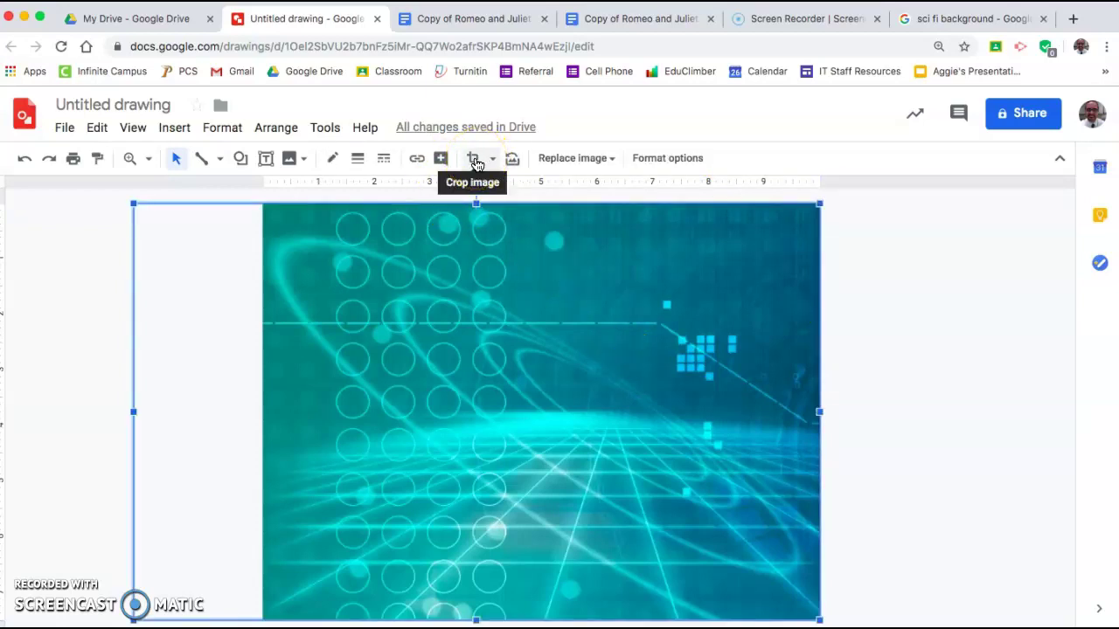
left_click(987, 335)
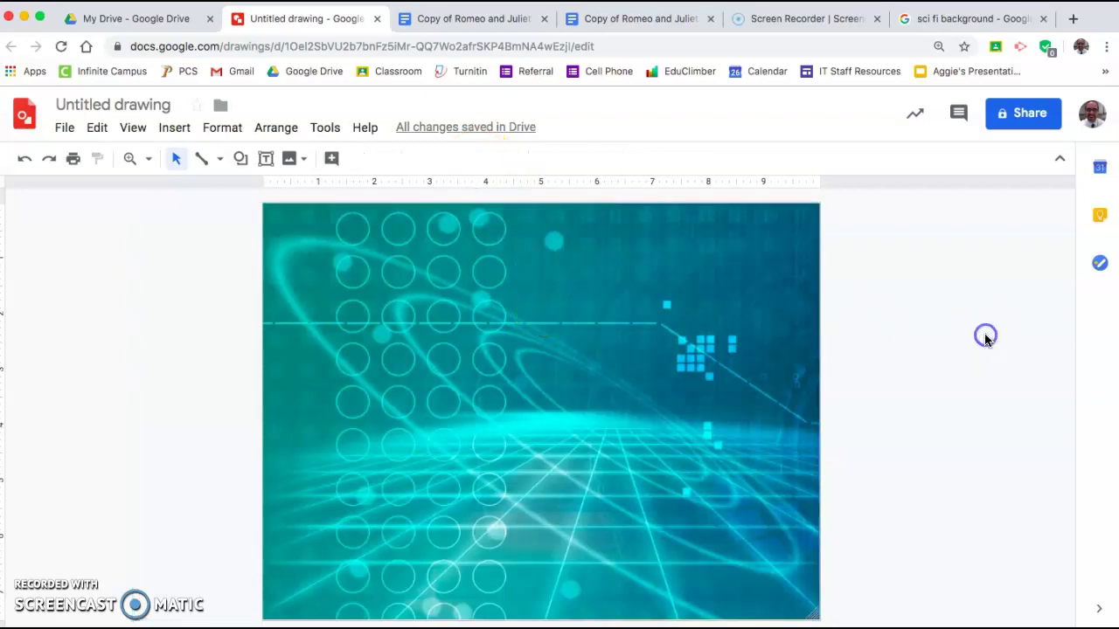
left_click(502, 355)
left_click(855, 387)
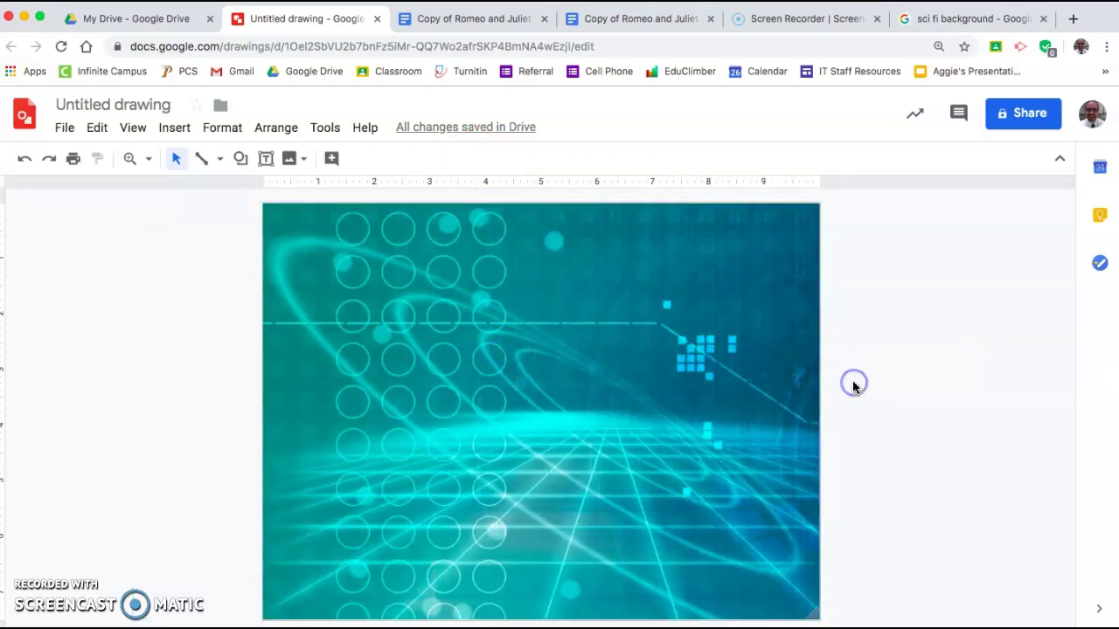
left_click(582, 382)
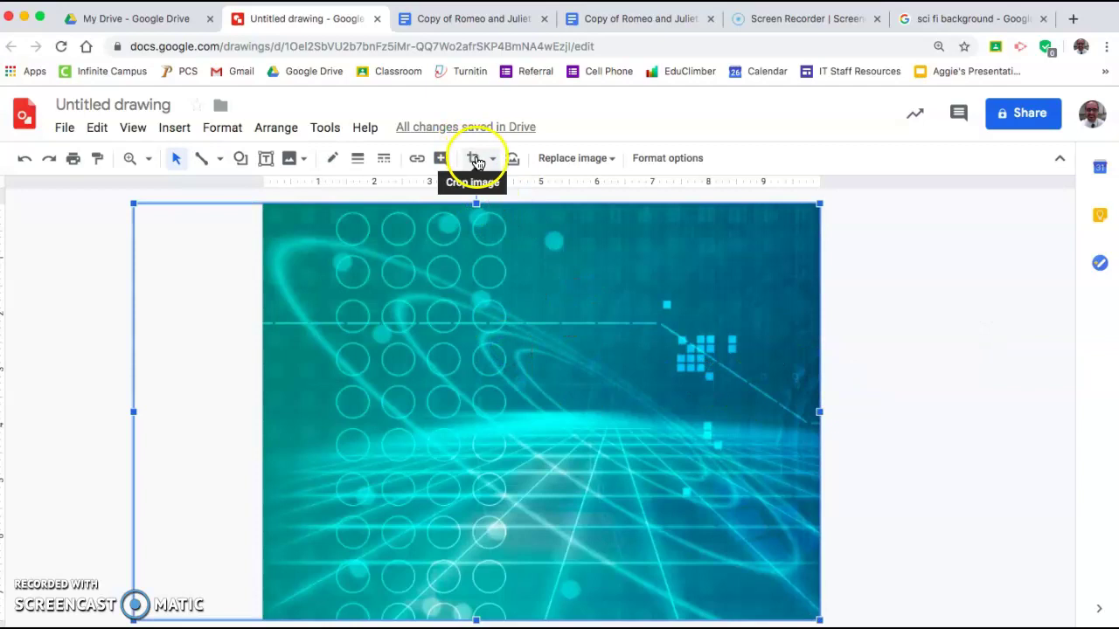
left_click(892, 385)
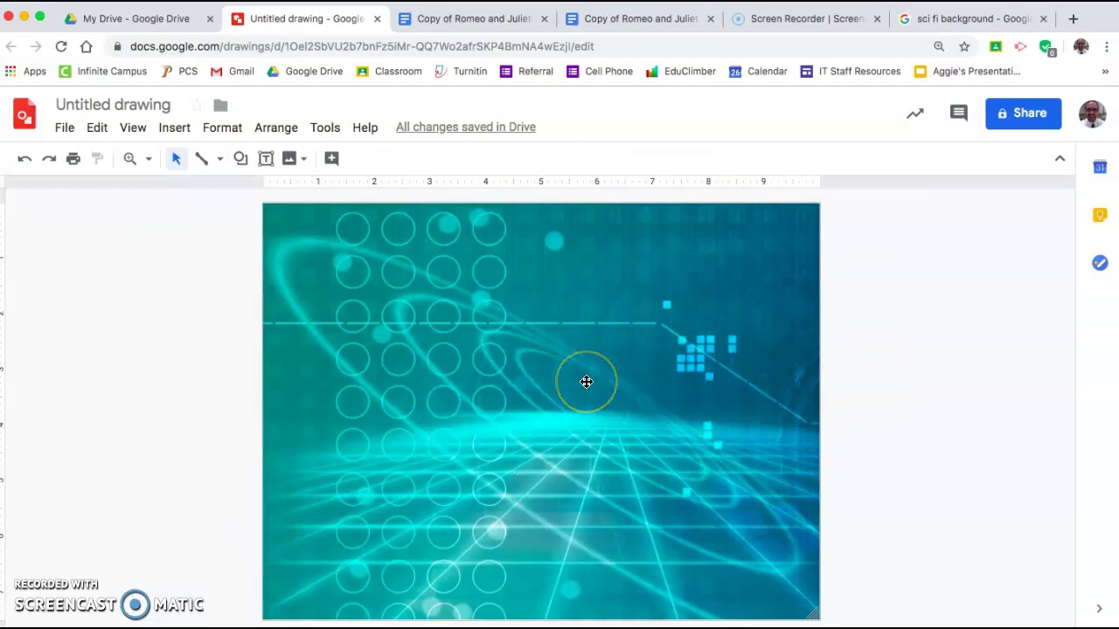
Return to the Google image results, close the open preview and search for "sci fi cartoon character"
left_click(965, 19)
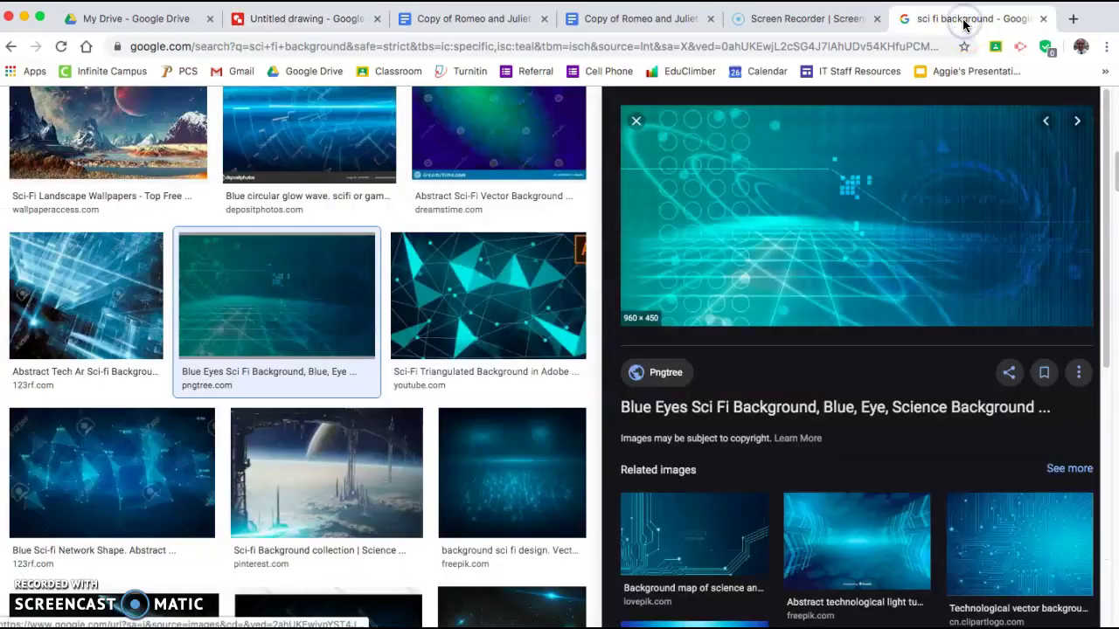
left_click(637, 121)
scroll(514, 354, "up", 5)
left_click(241, 119)
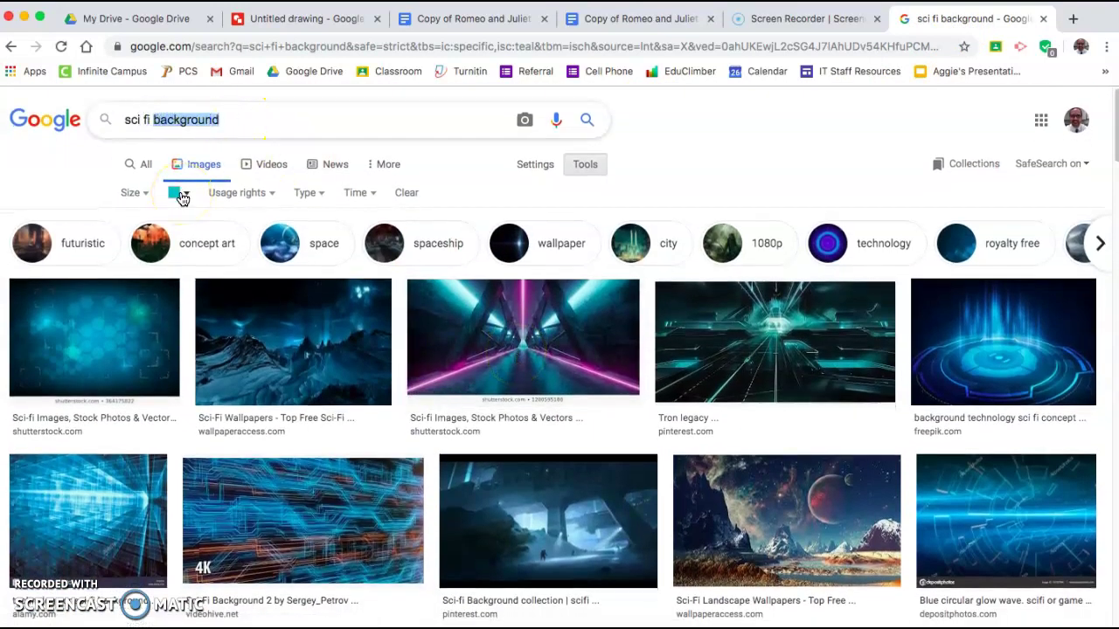
type("cartoon characte")
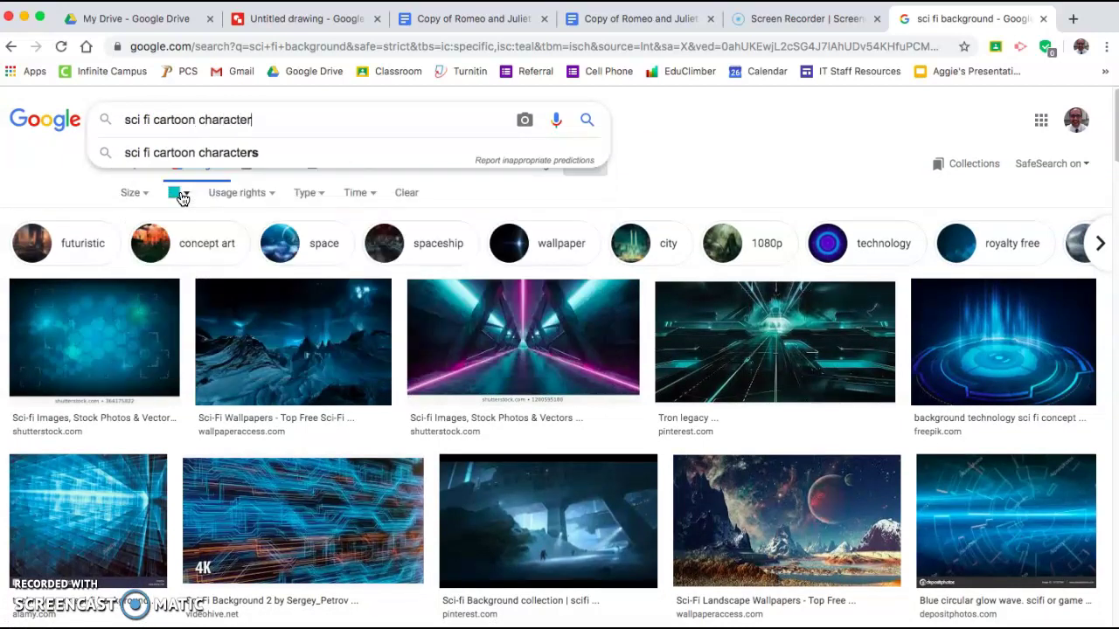
key("Return")
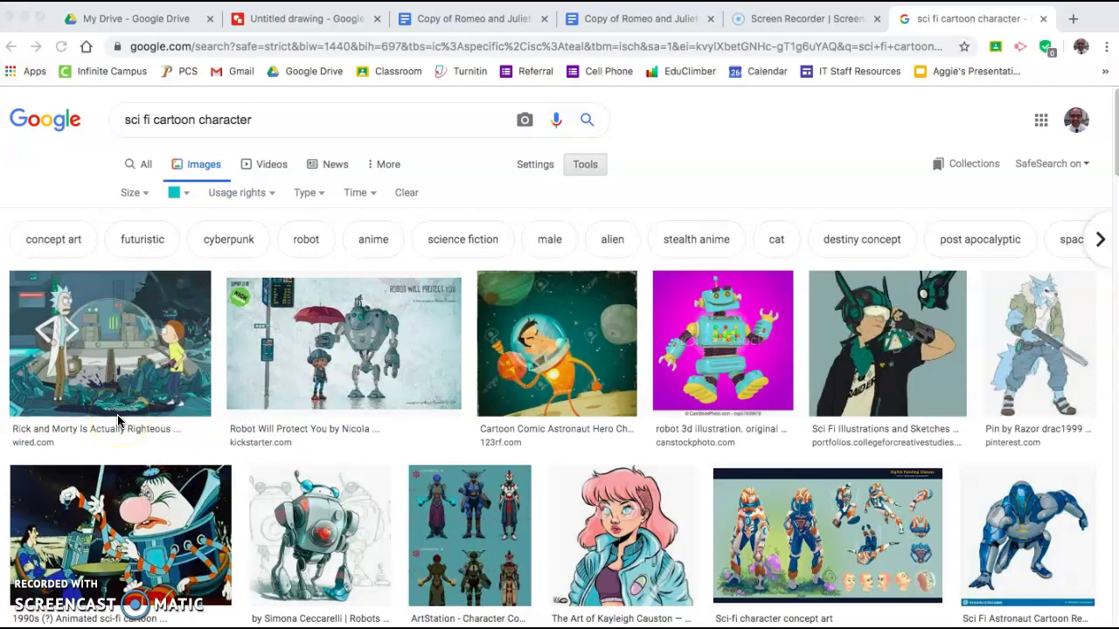
Remove the teal color filter from the image results and restrict them to transparent images
left_click(185, 200)
left_click(179, 198)
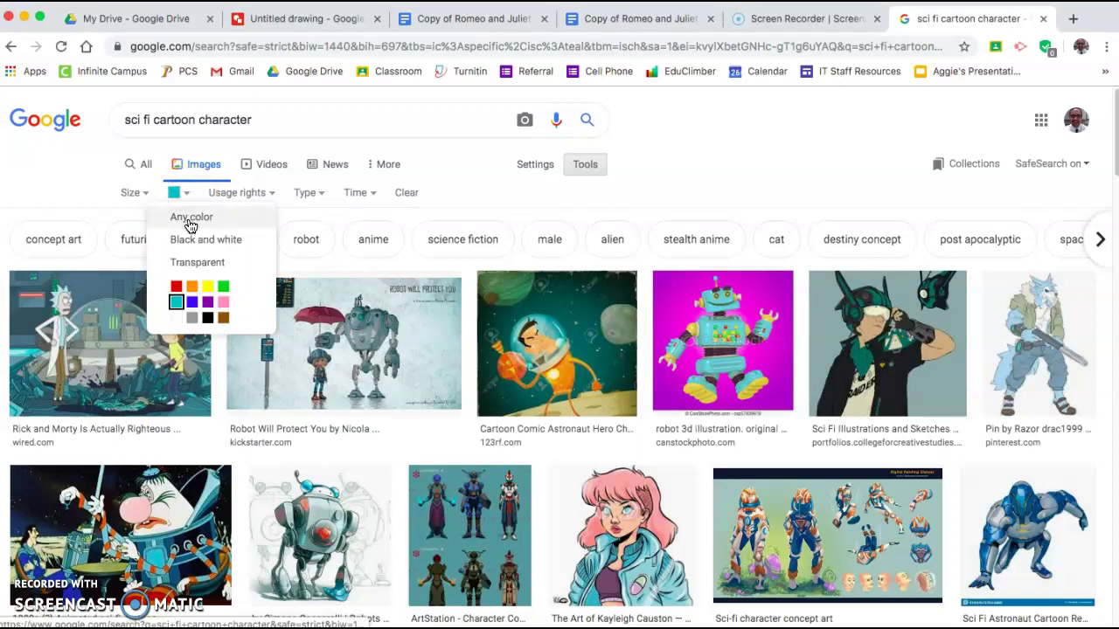
left_click(199, 217)
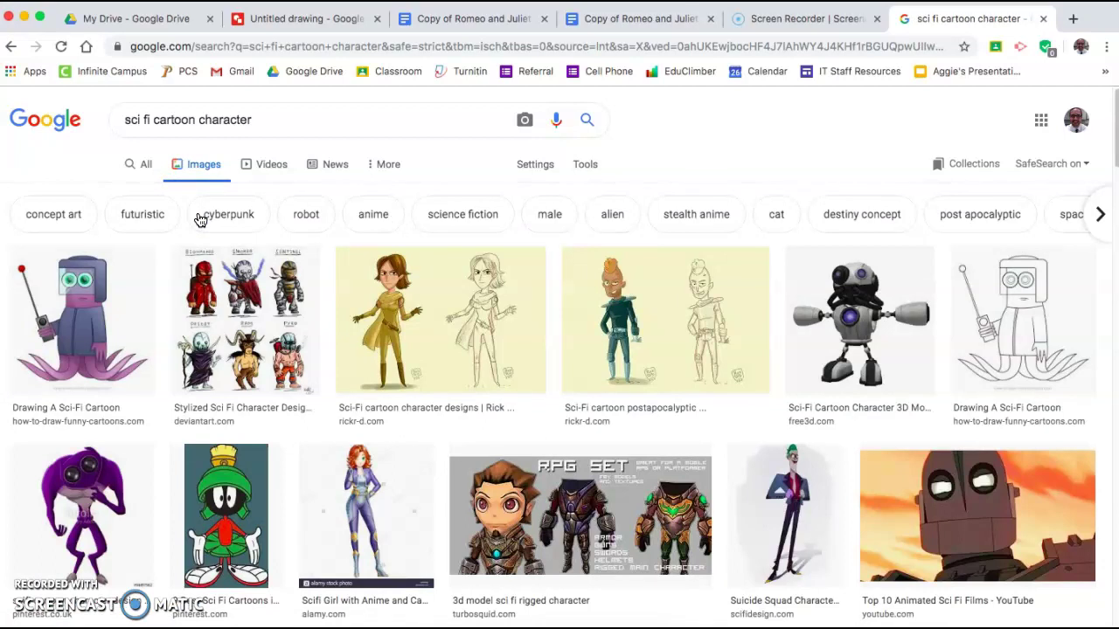
left_click(588, 165)
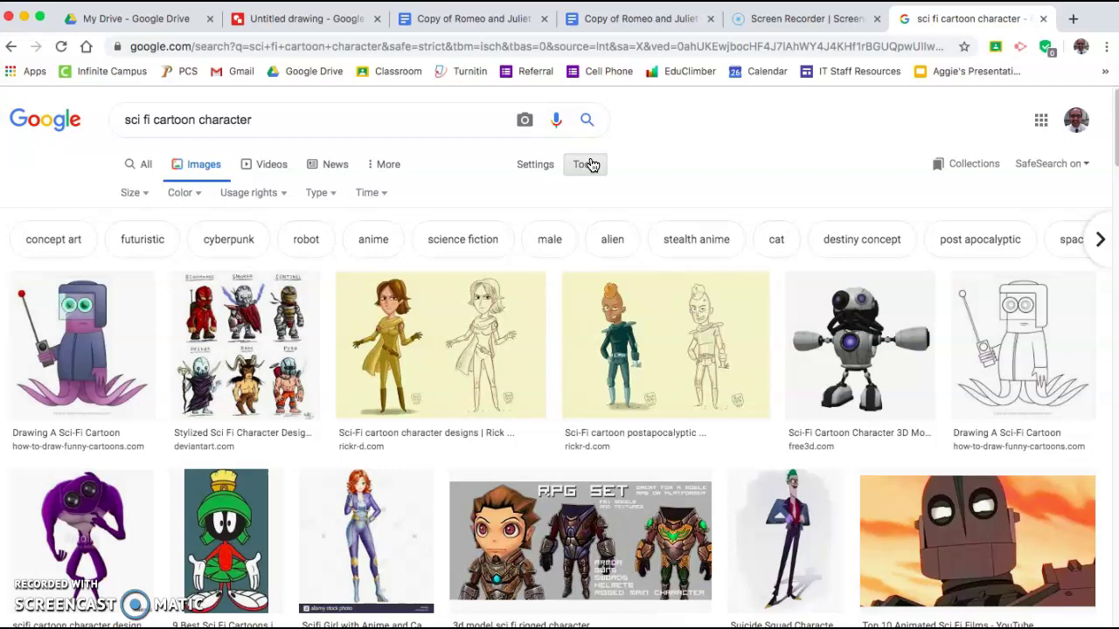
left_click(589, 164)
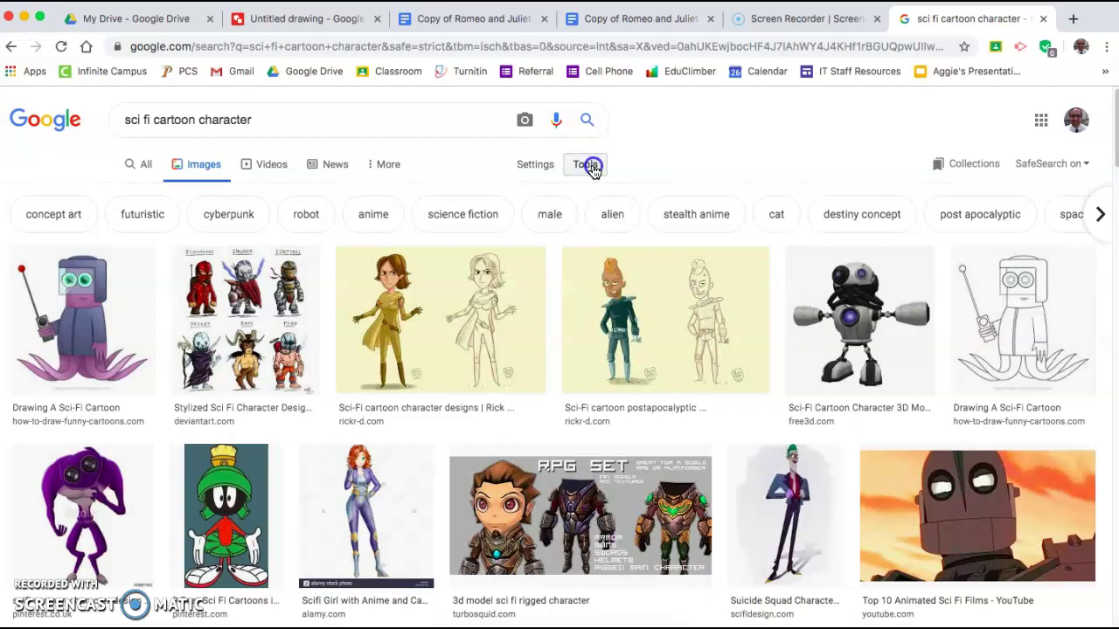
left_click(589, 164)
left_click(186, 194)
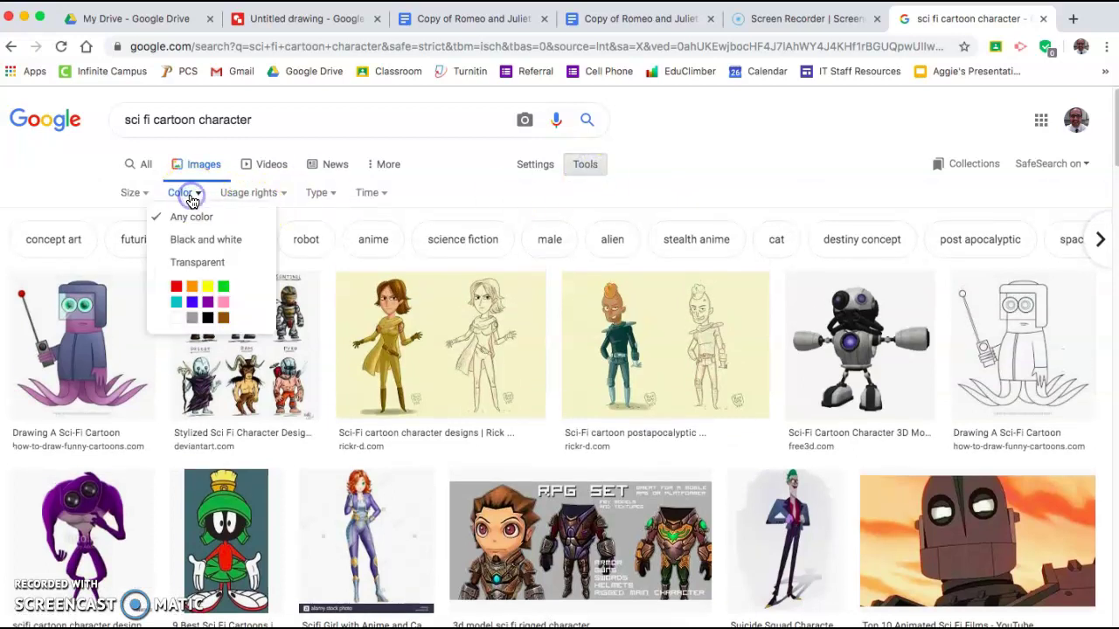
left_click(200, 264)
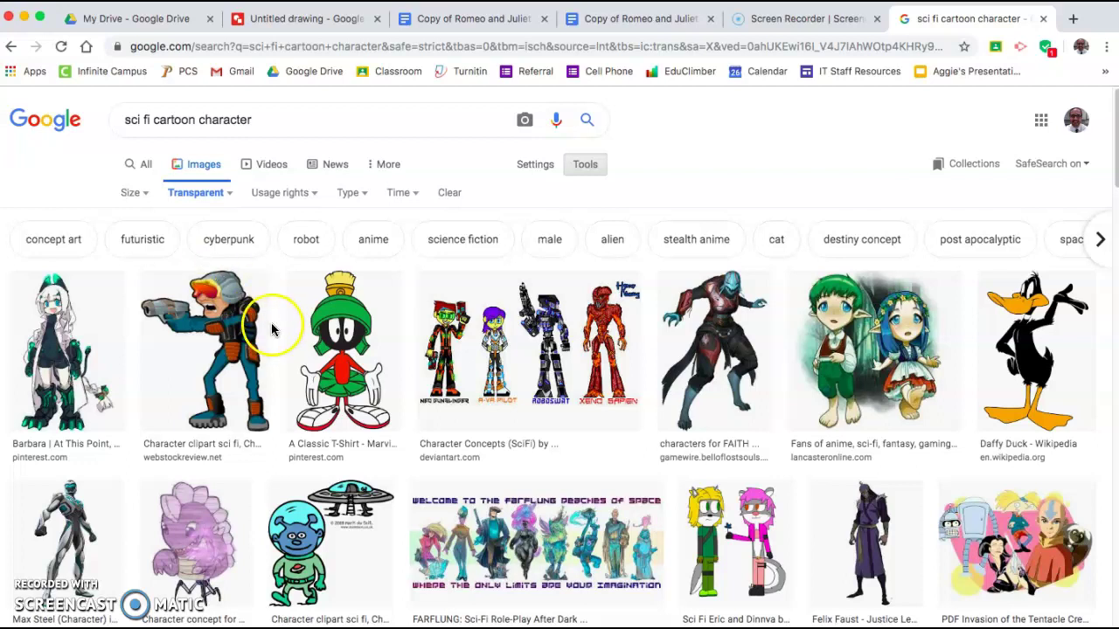
Open the "Sci Fi Eric and Dinnva" image from deviantart.com and place it in the drawing over the background's lower middle
scroll(275, 324, "down", 3)
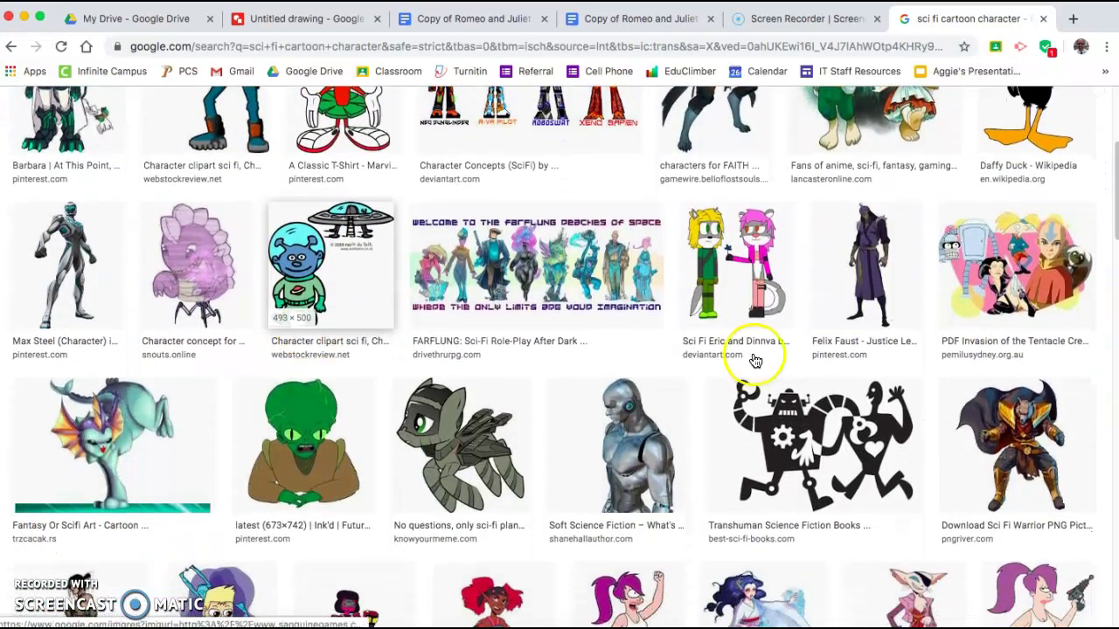
left_click(735, 271)
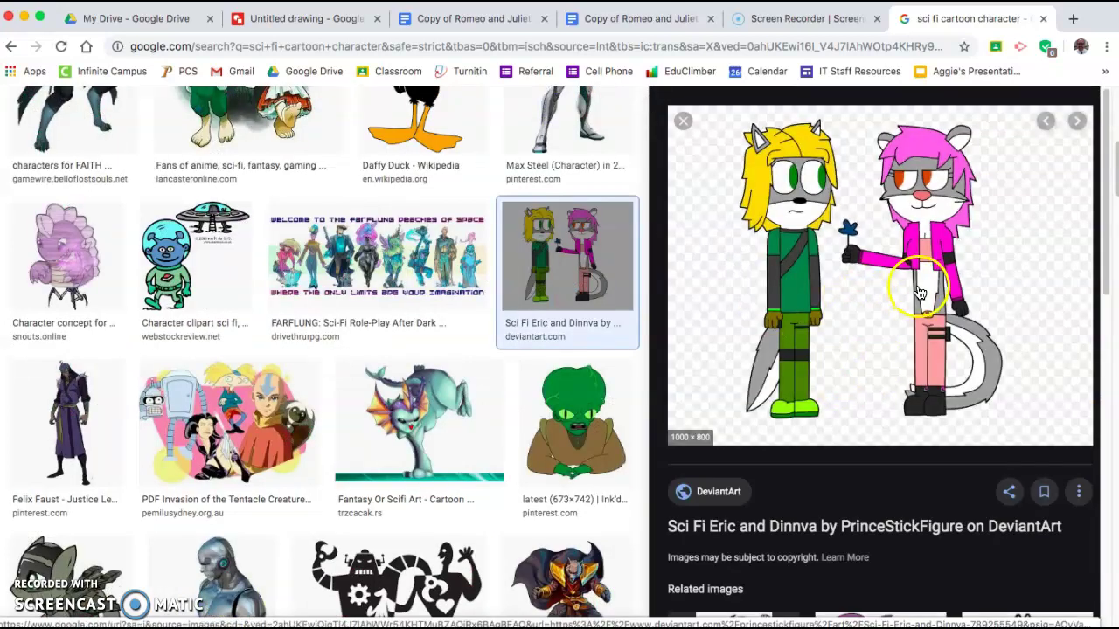
mouse_move(924, 286)
left_mouse_down()
mouse_move(696, 143)
mouse_move(345, 95)
mouse_move(310, 20)
mouse_move(577, 434)
mouse_move(635, 436)
left_mouse_up()
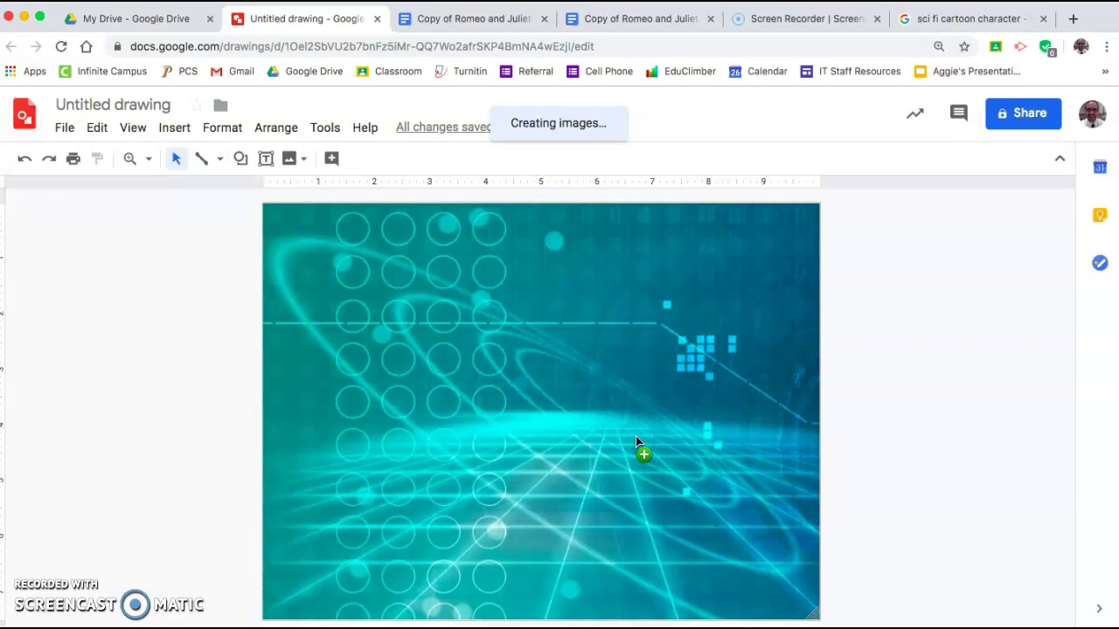
left_click_drag(839, 547, 624, 433)
left_click(665, 439)
left_click(699, 277)
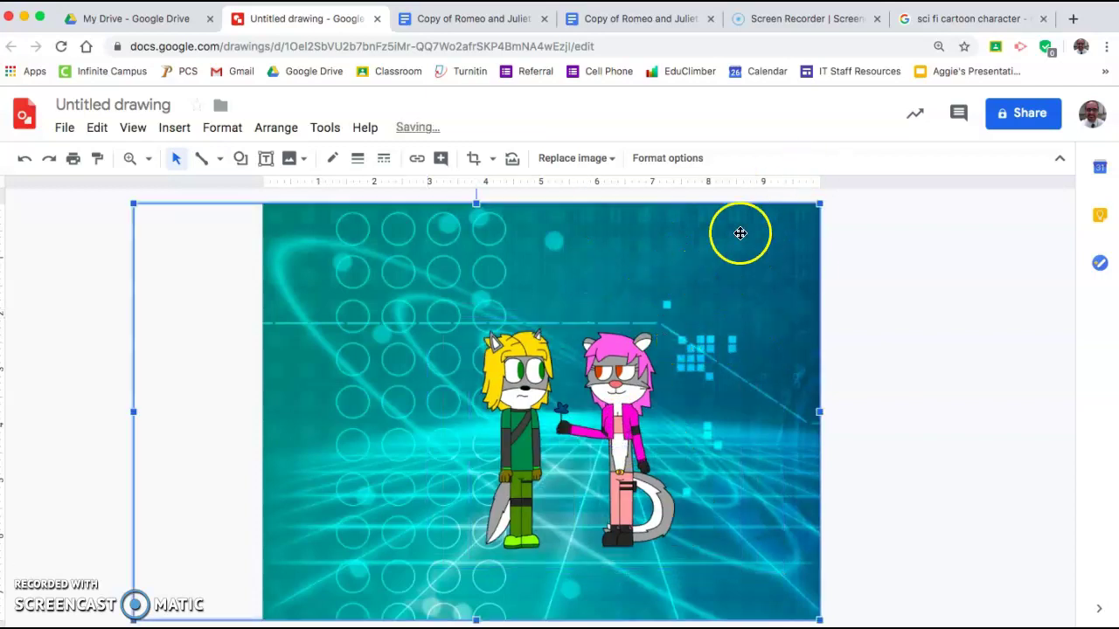
left_click(929, 400)
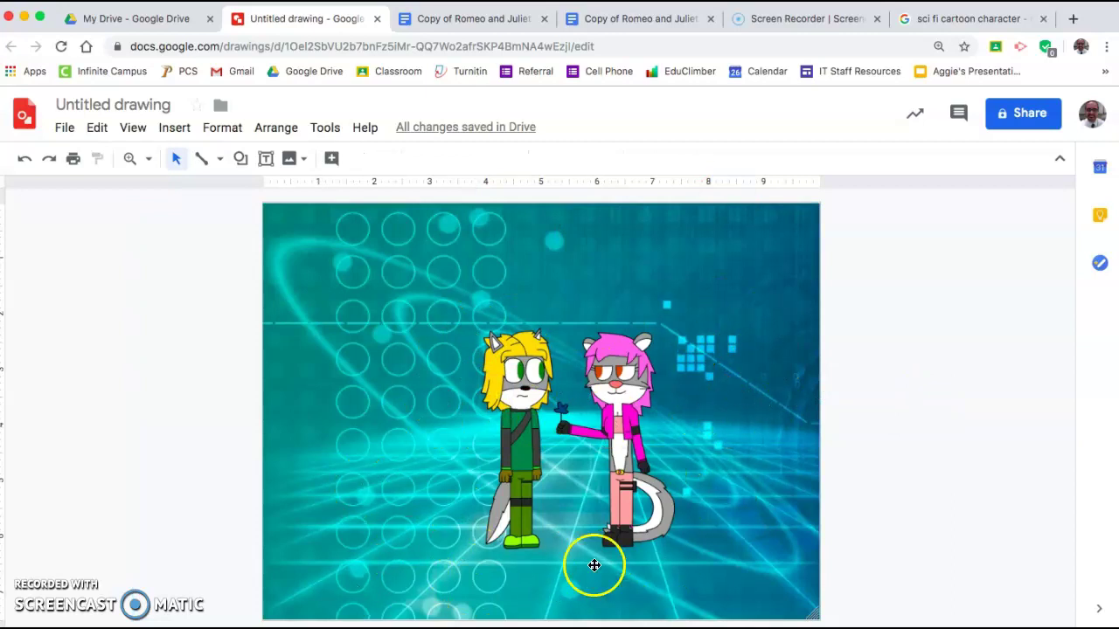
Send the two-character image behind the background image and deselect it
left_click(633, 505)
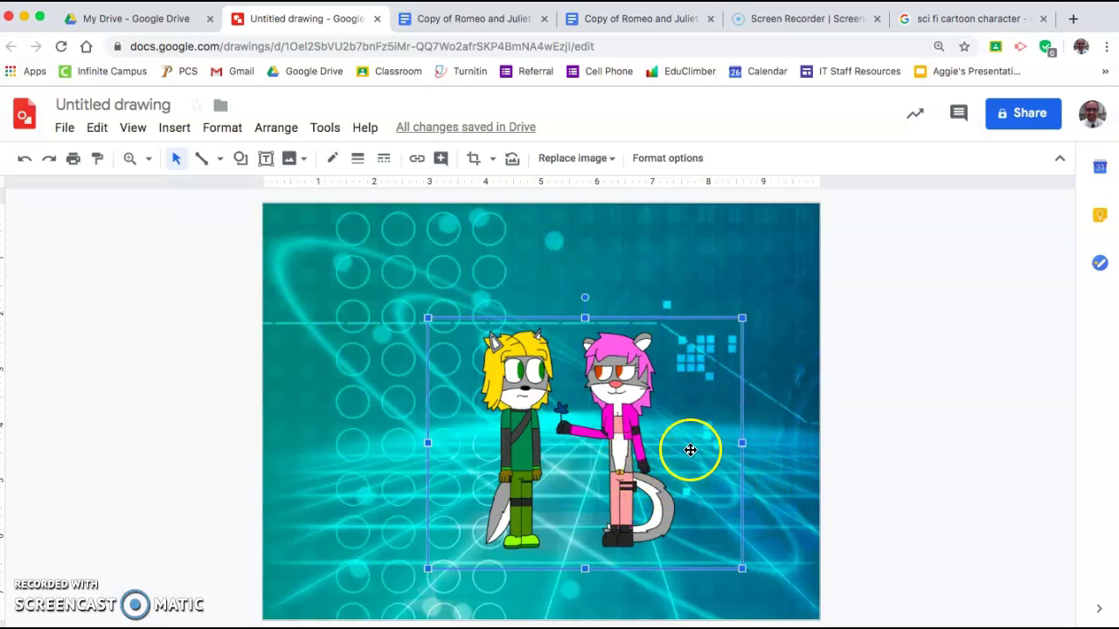
right_click(621, 446)
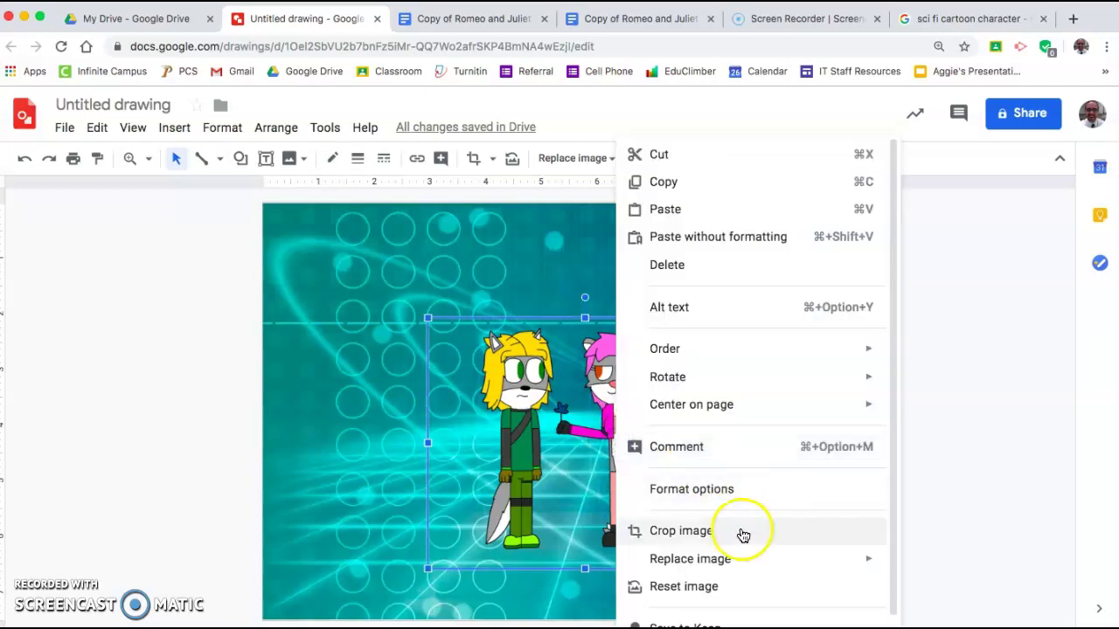
mouse_move(740, 342)
left_click(961, 414)
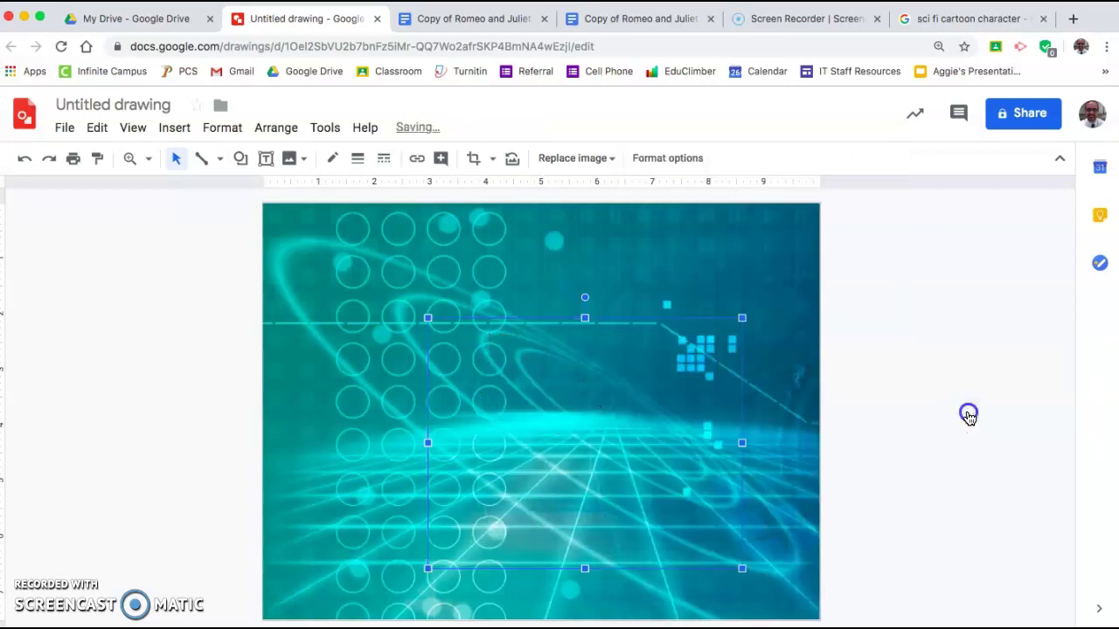
left_click(977, 449)
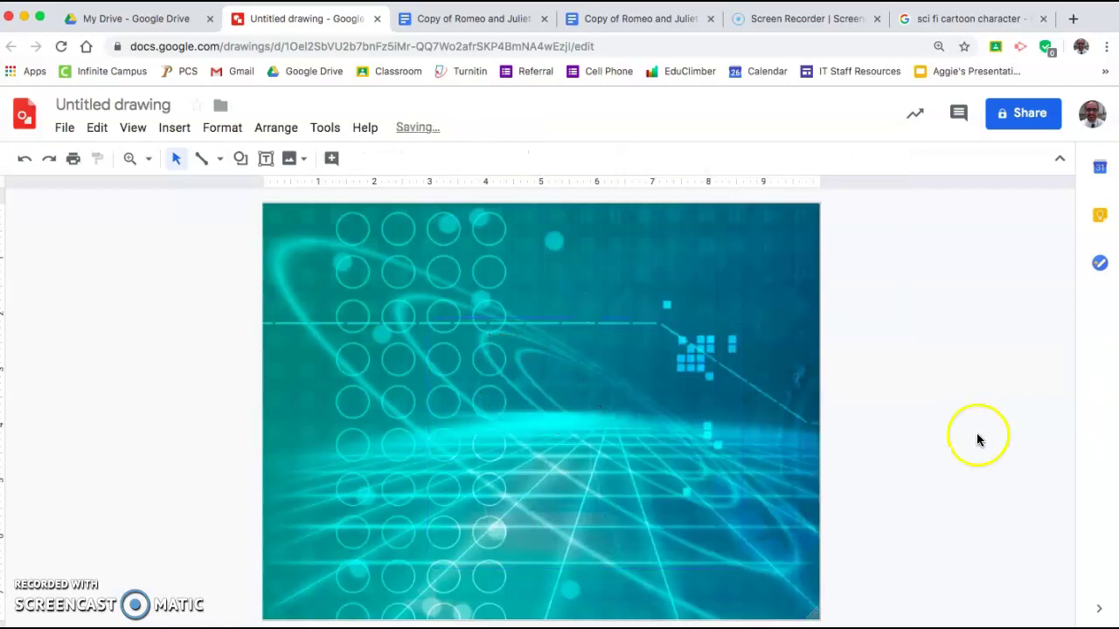
Send the sci-fi background image to the back of the stacking order, behind the two characters
left_click(594, 443)
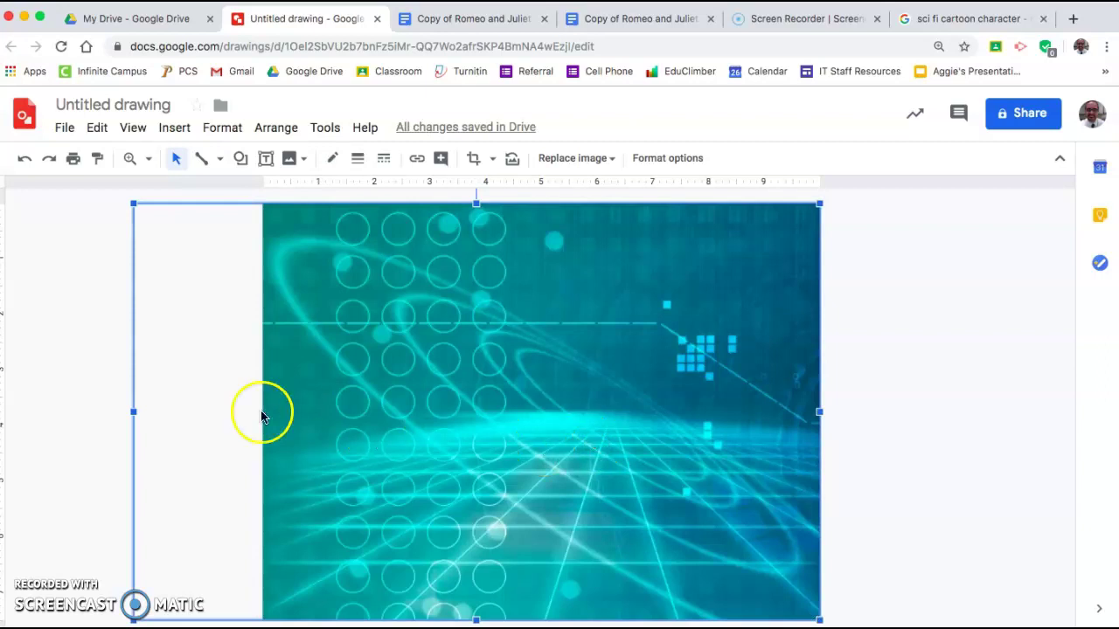
right_click(310, 407)
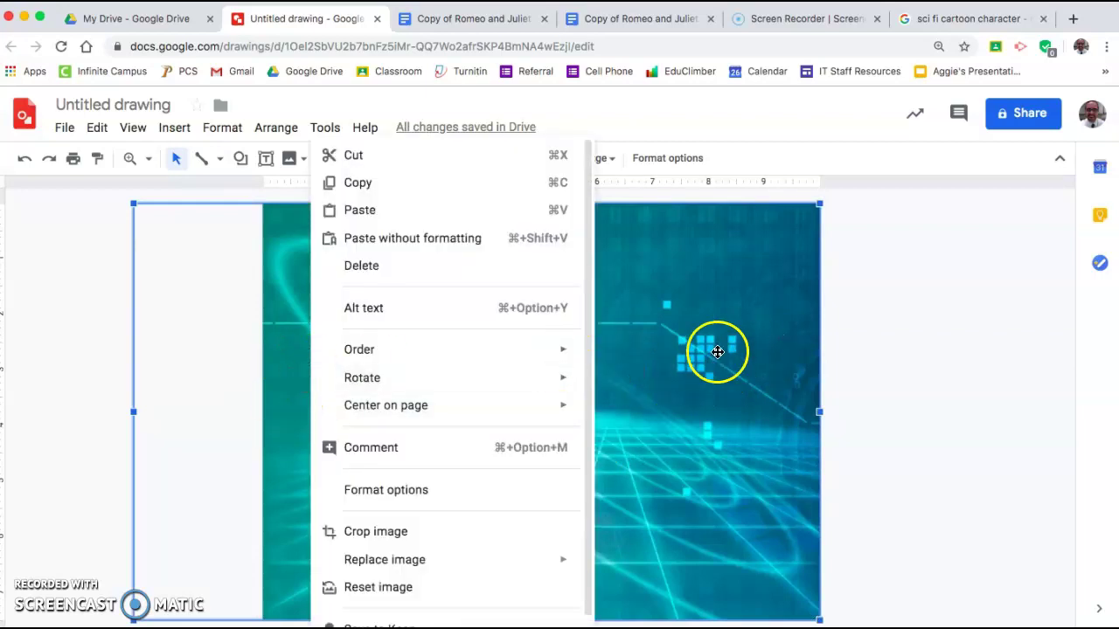
mouse_move(479, 359)
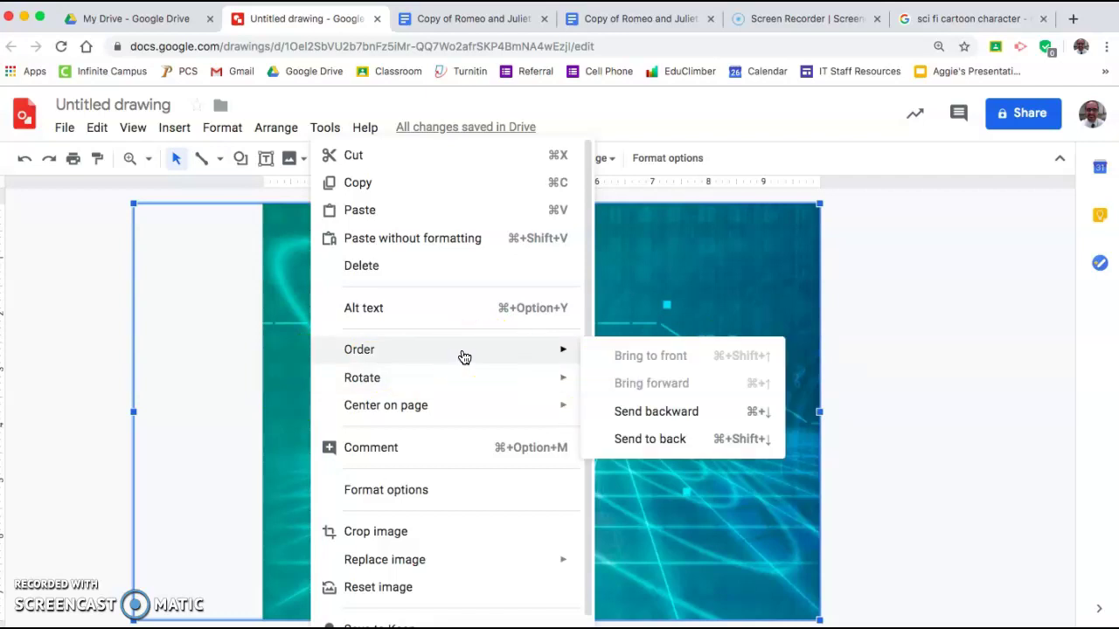
left_click(438, 354)
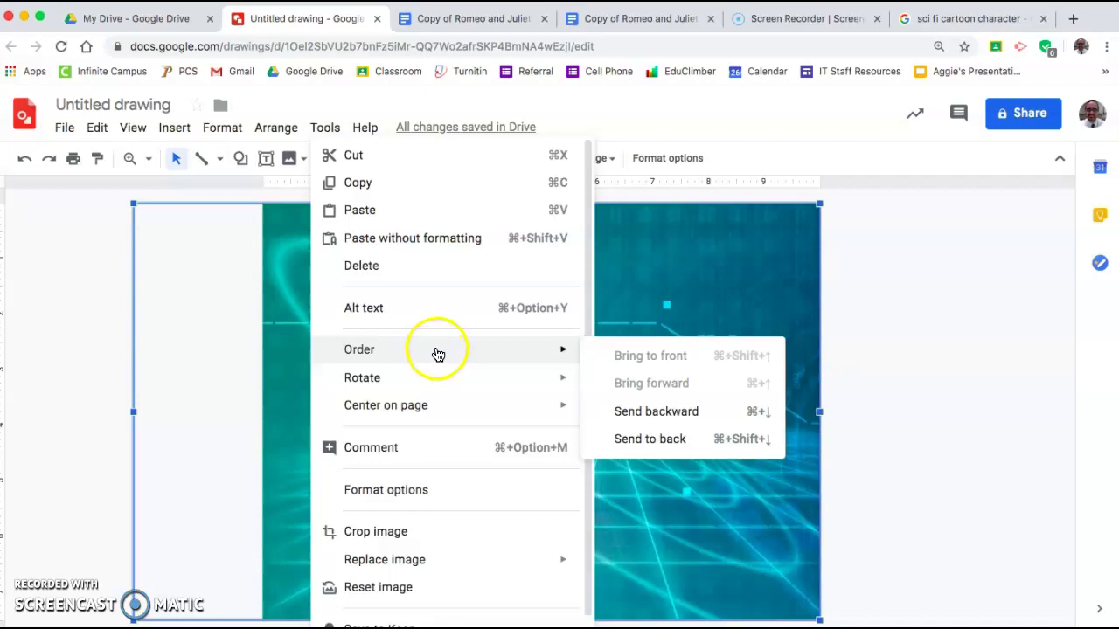
left_click(650, 417)
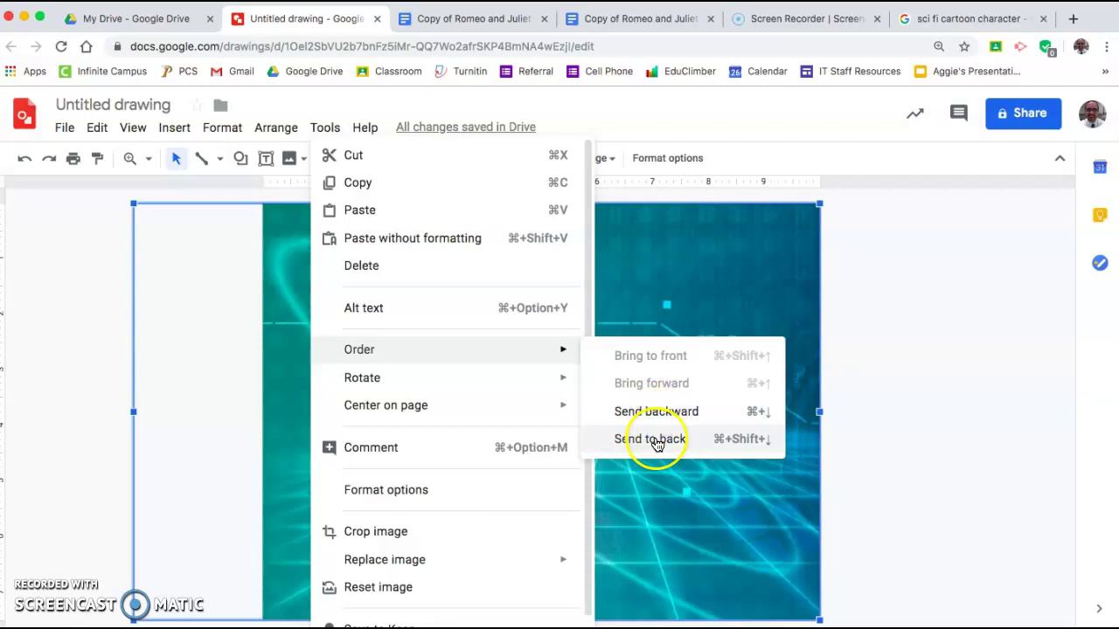
left_click(657, 440)
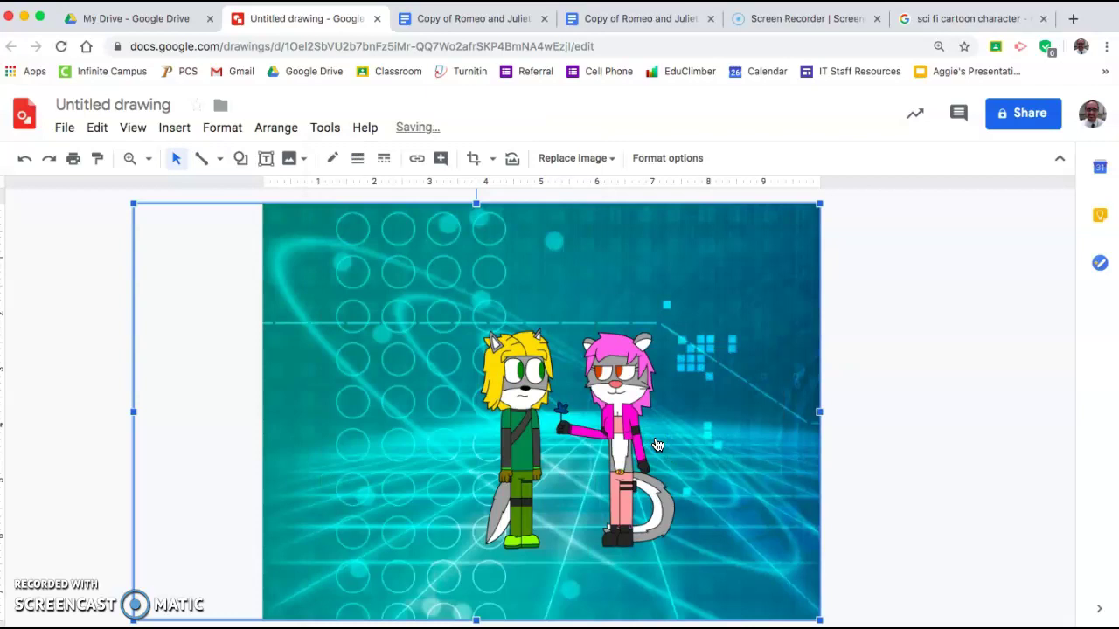
left_click(629, 444)
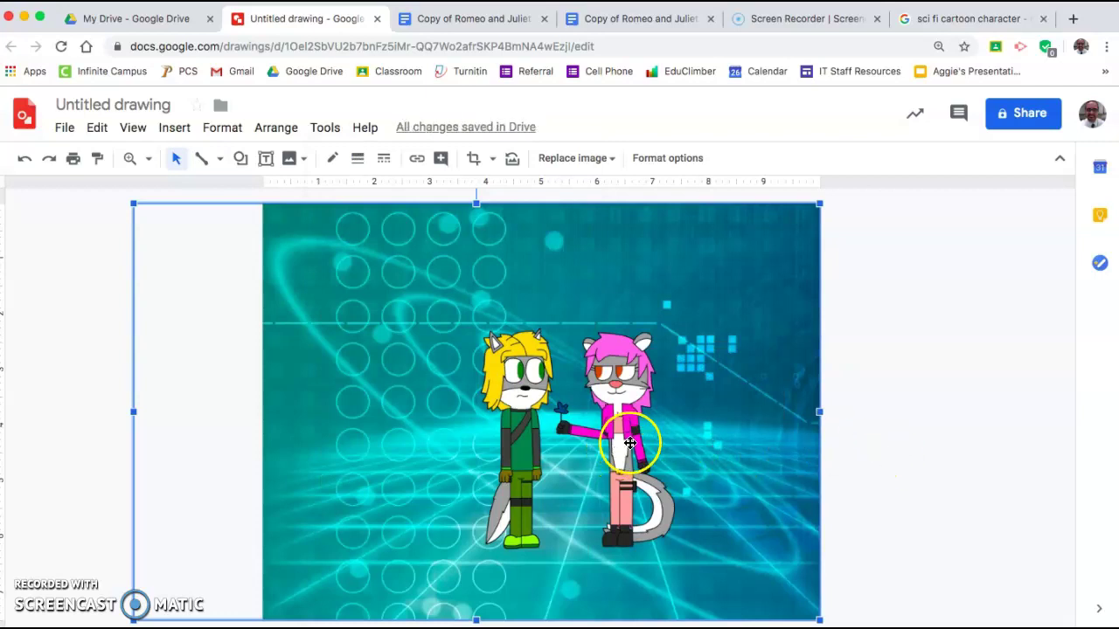
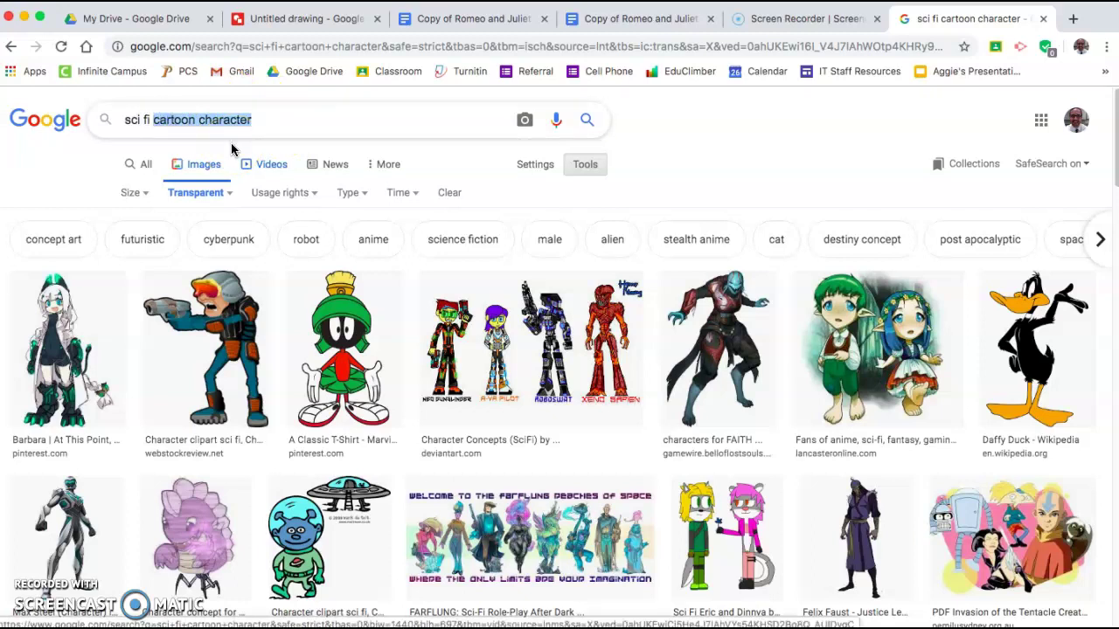
Search the transparent images for "spaceship" and open the preview of the space shuttle result from rollingbuddies.com
key("BackSpace")
key("BackSpace")
key("BackSpace")
key("BackSpace")
key("BackSpace")
key("BackSpace")
key("BackSpace")
type("paceship")
key("Return")
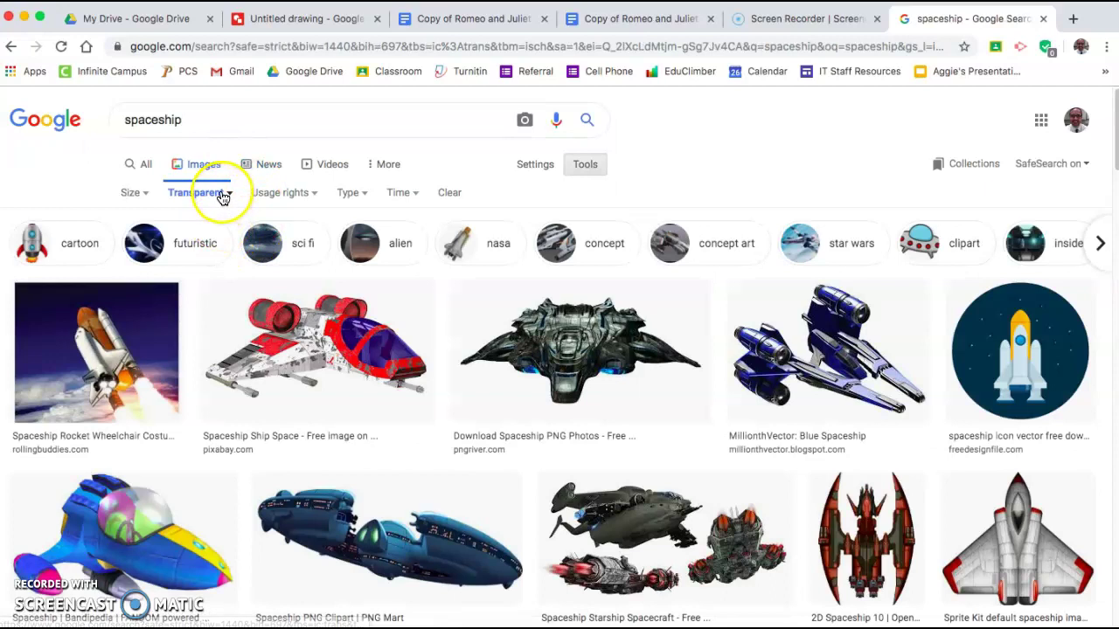
left_click(136, 358)
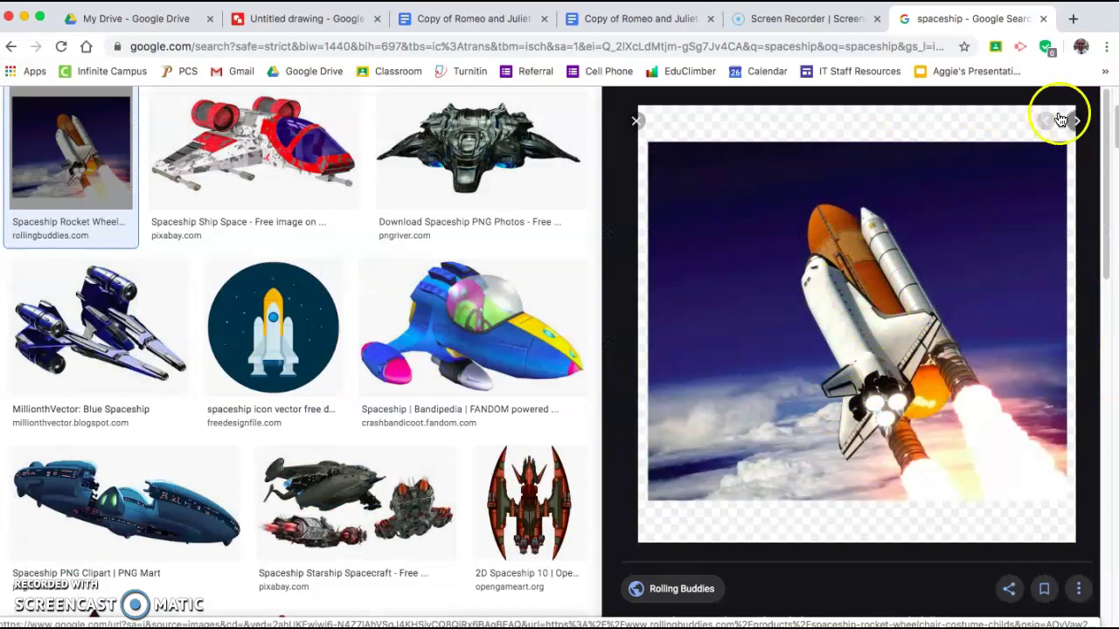
Open the "Spaceship PNG Clipart" image from PNG Mart and place it in the drawing's upper left, above the two characters
left_click(468, 357)
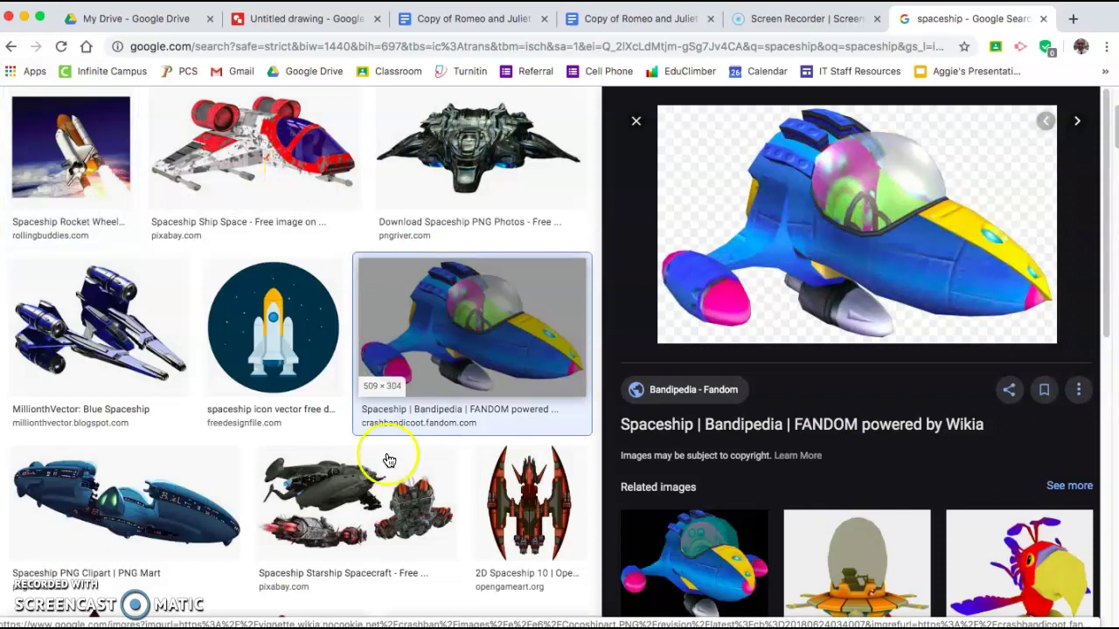
left_click(162, 516)
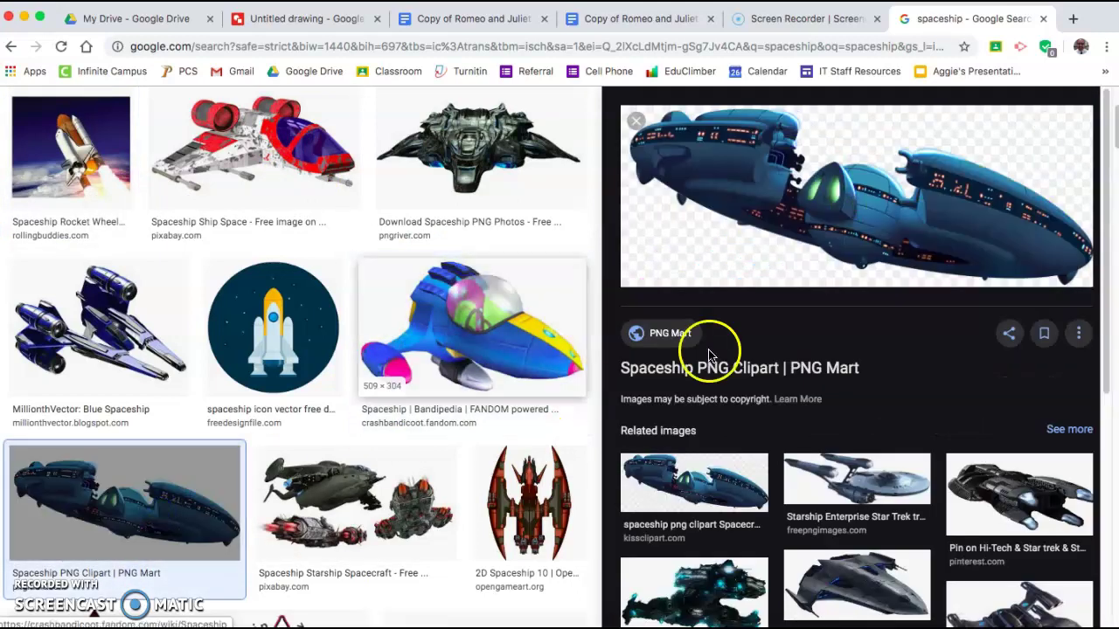
mouse_move(889, 233)
left_mouse_down()
mouse_move(909, 83)
mouse_move(474, 62)
mouse_move(317, 29)
mouse_move(538, 385)
mouse_move(464, 318)
left_mouse_up()
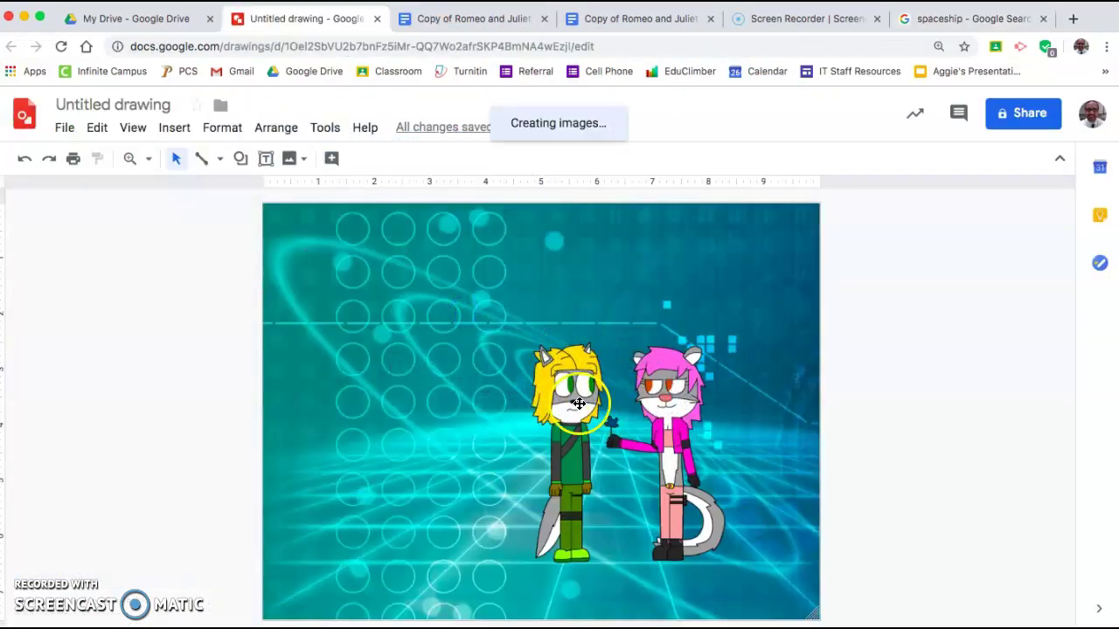
left_click_drag(697, 391, 524, 290)
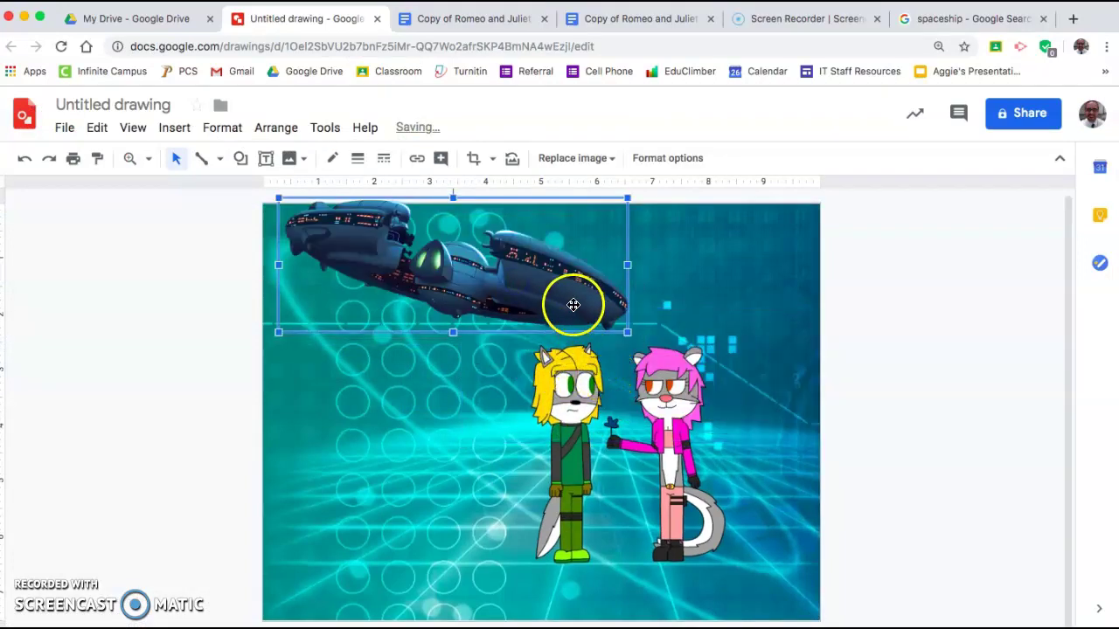
left_click_drag(574, 305, 599, 332)
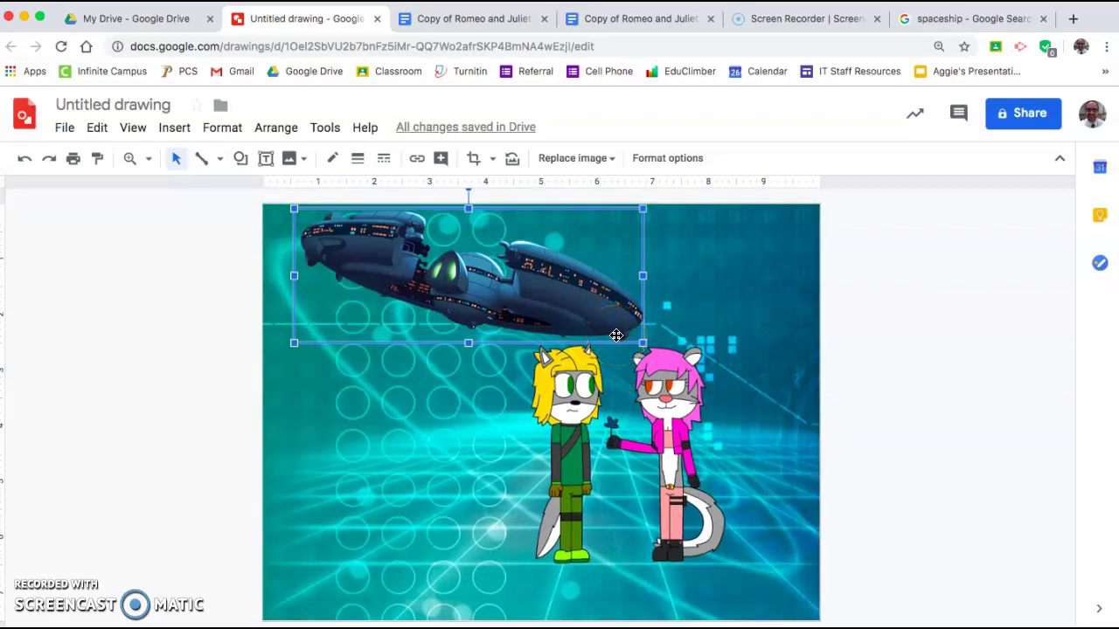
left_click(789, 317)
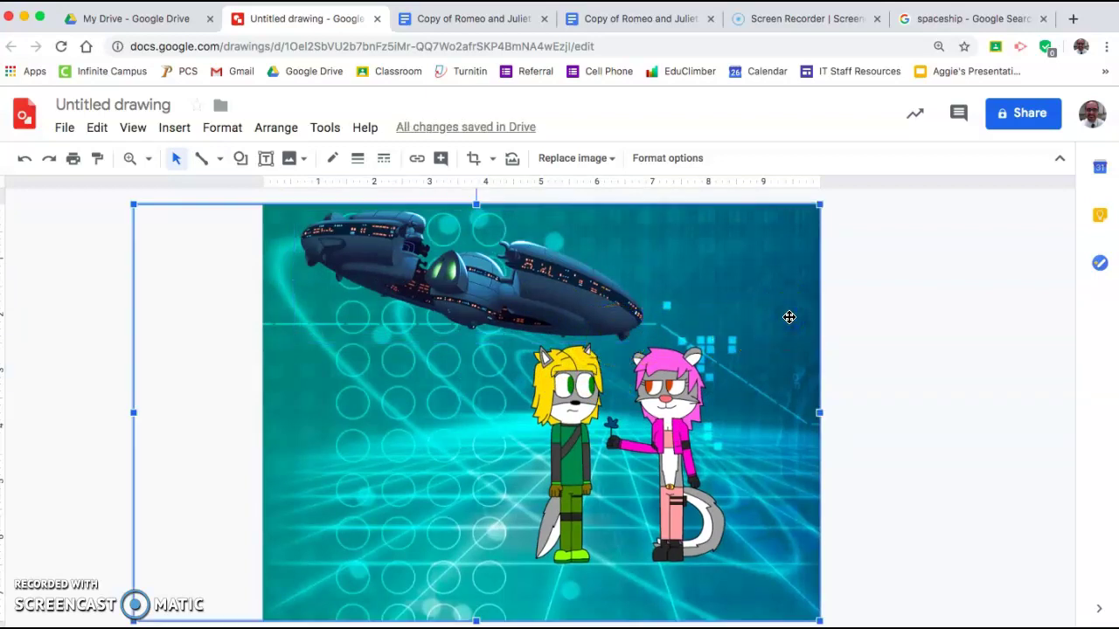
left_click(928, 377)
Rotate the spaceship counterclockwise so its right end tilts upward, and shift it fully inside the canvas's left edge
left_click(533, 291)
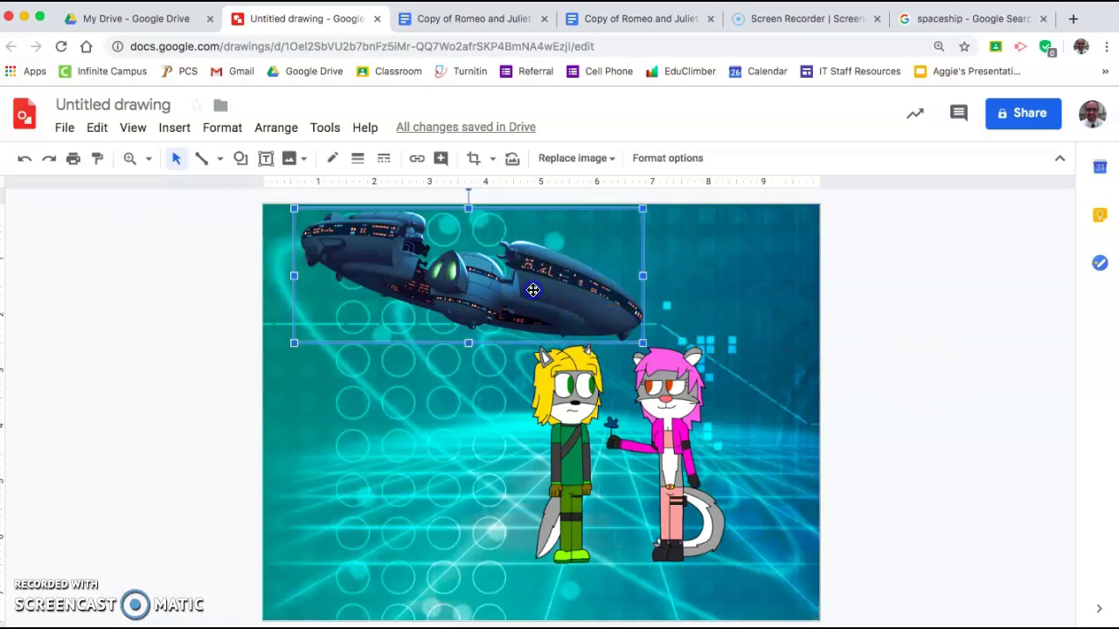
left_click_drag(469, 190, 446, 269)
left_click_drag(363, 230, 369, 225)
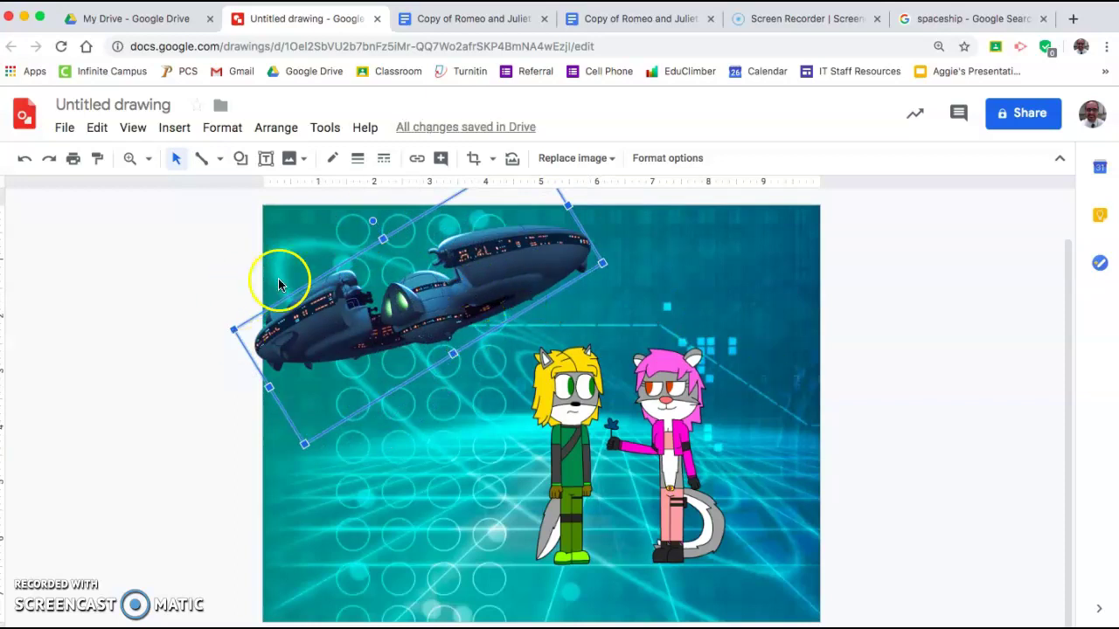
left_click(184, 367)
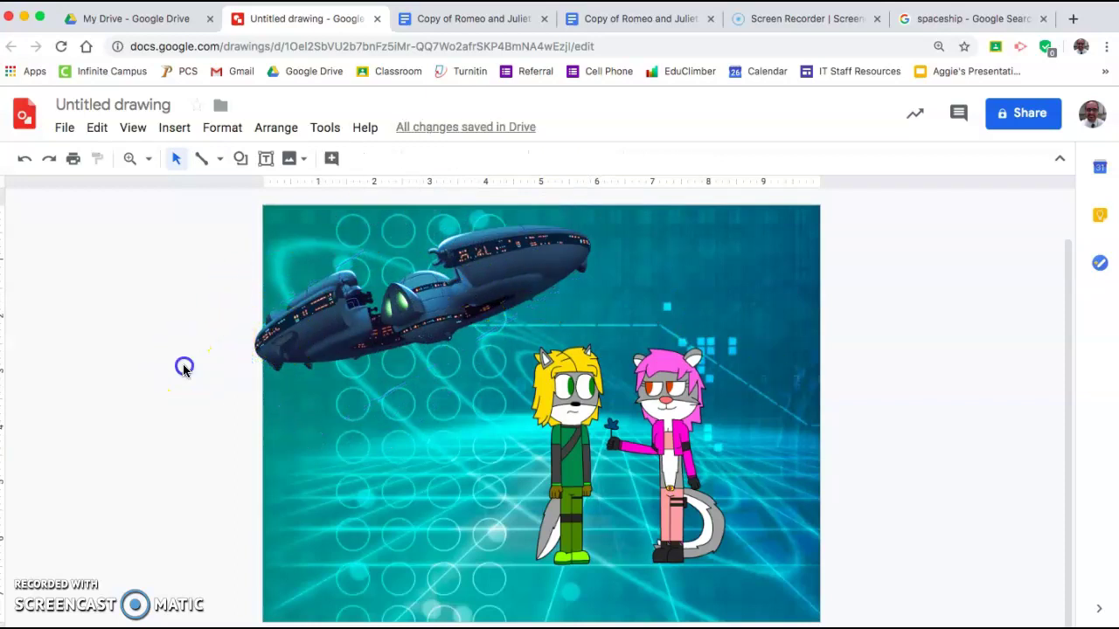
left_click(426, 328)
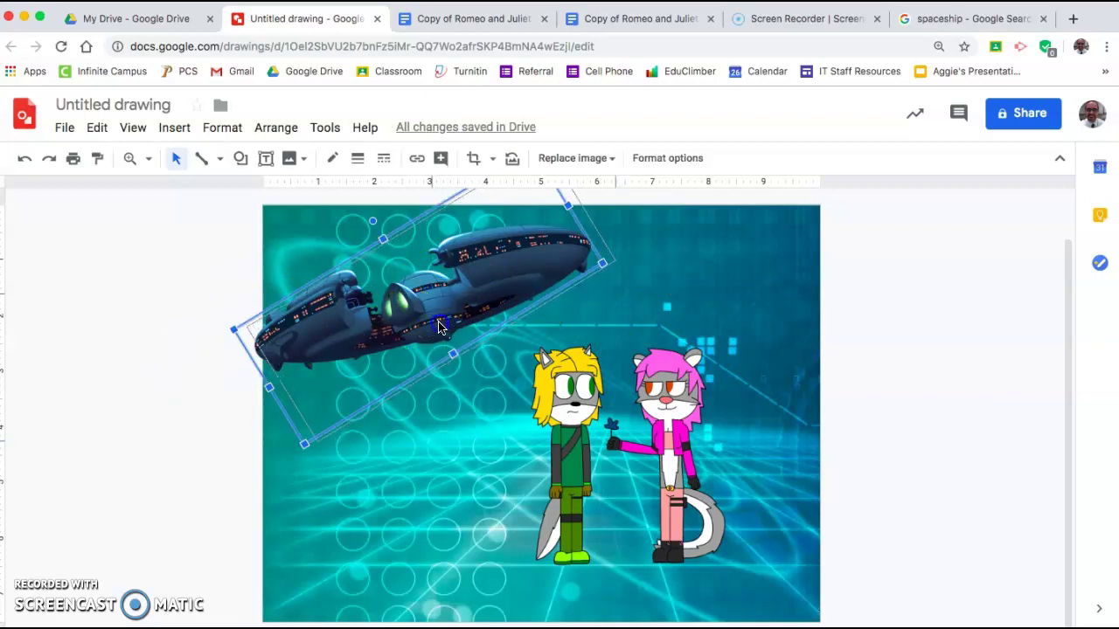
left_click_drag(428, 333, 442, 330)
left_click(866, 409)
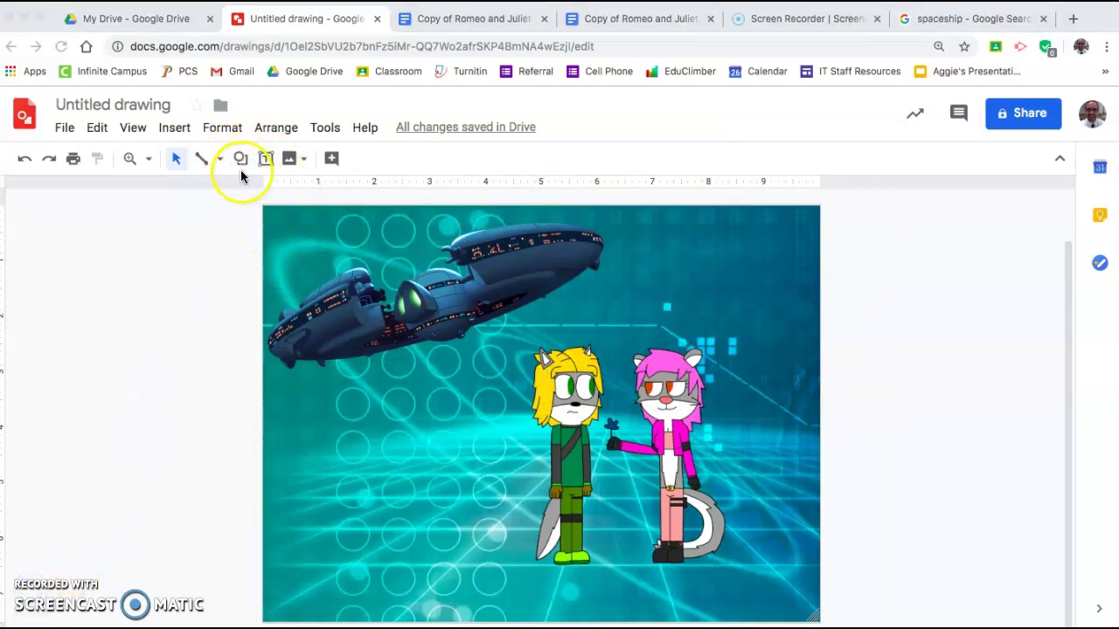
Insert a text box in the empty background area between the spaceship and the canvas's right edge, above the pink-haired character
left_click(175, 129)
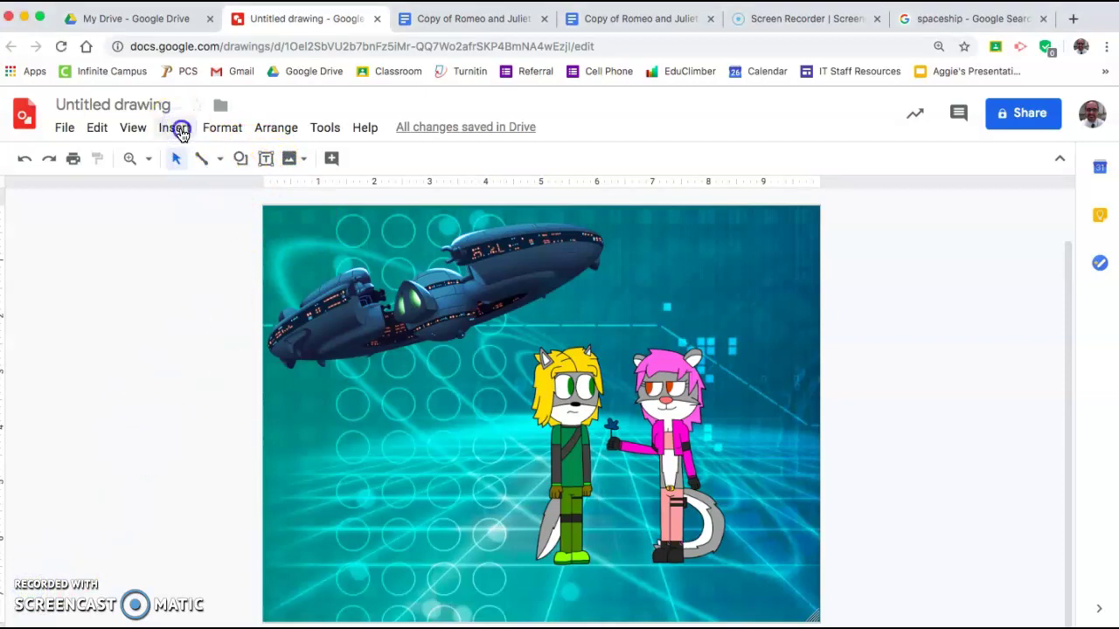
left_click(210, 191)
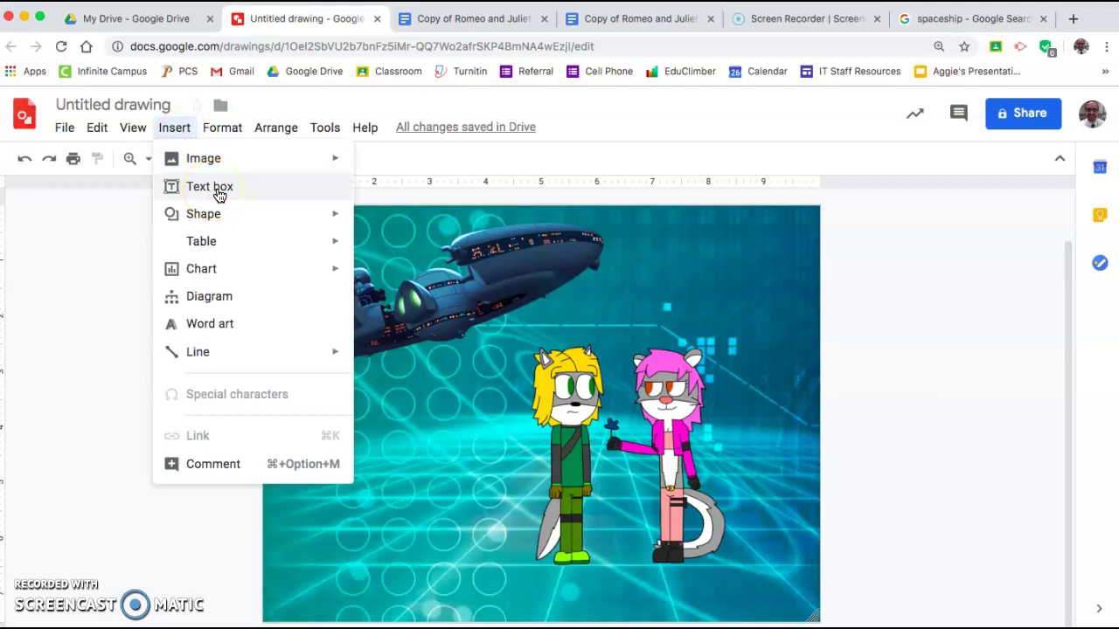
left_click(219, 190)
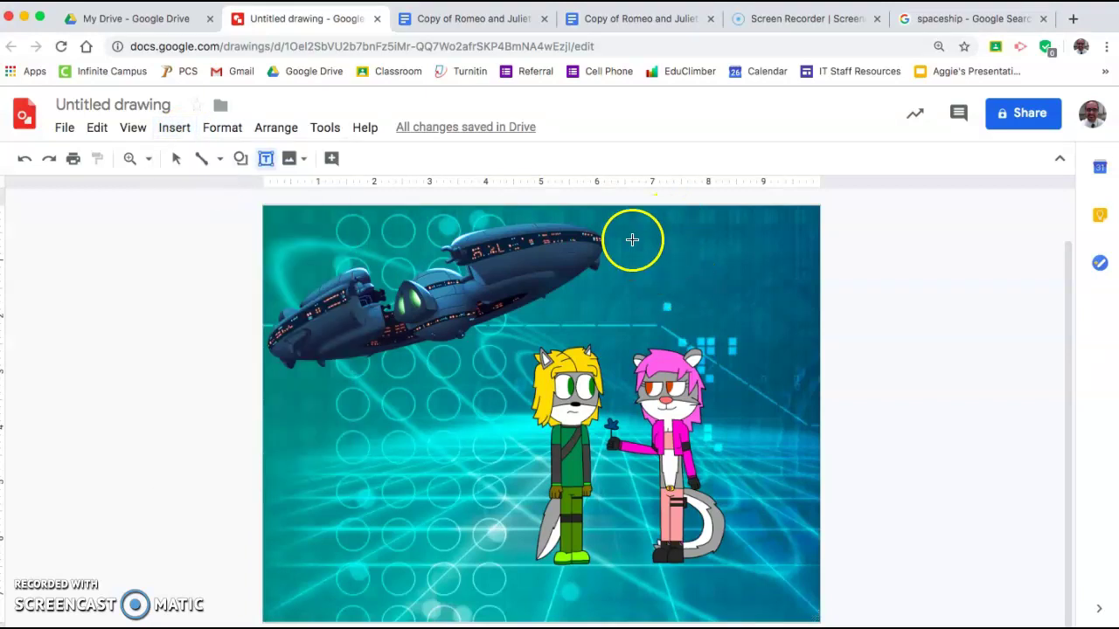
left_click_drag(723, 279, 787, 348)
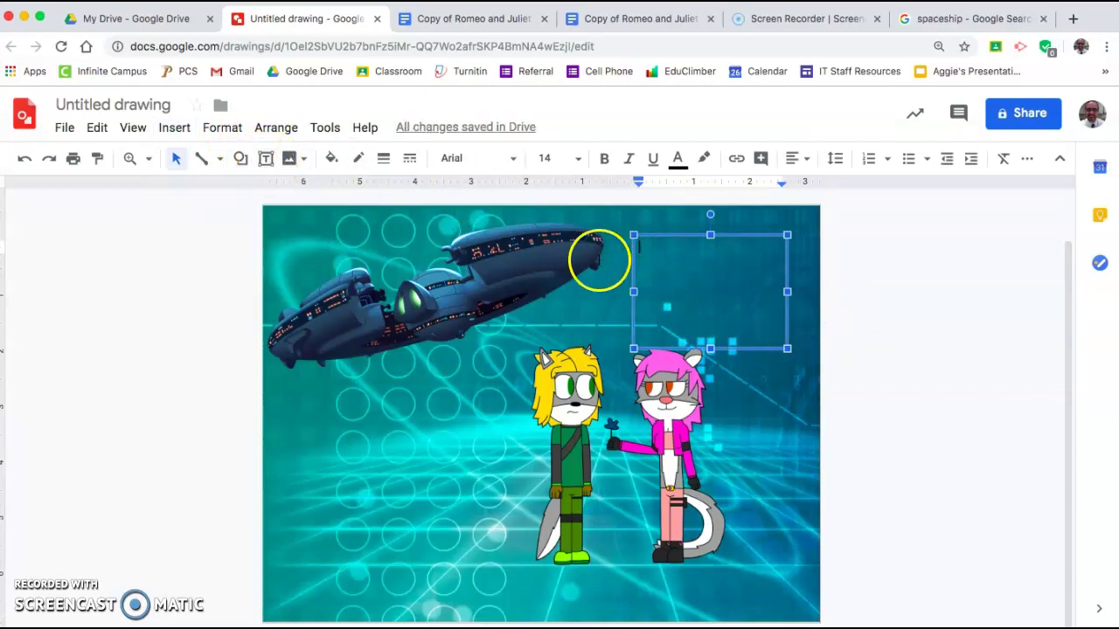
Set the new text box's font to Audiowide at size 36
left_click(466, 161)
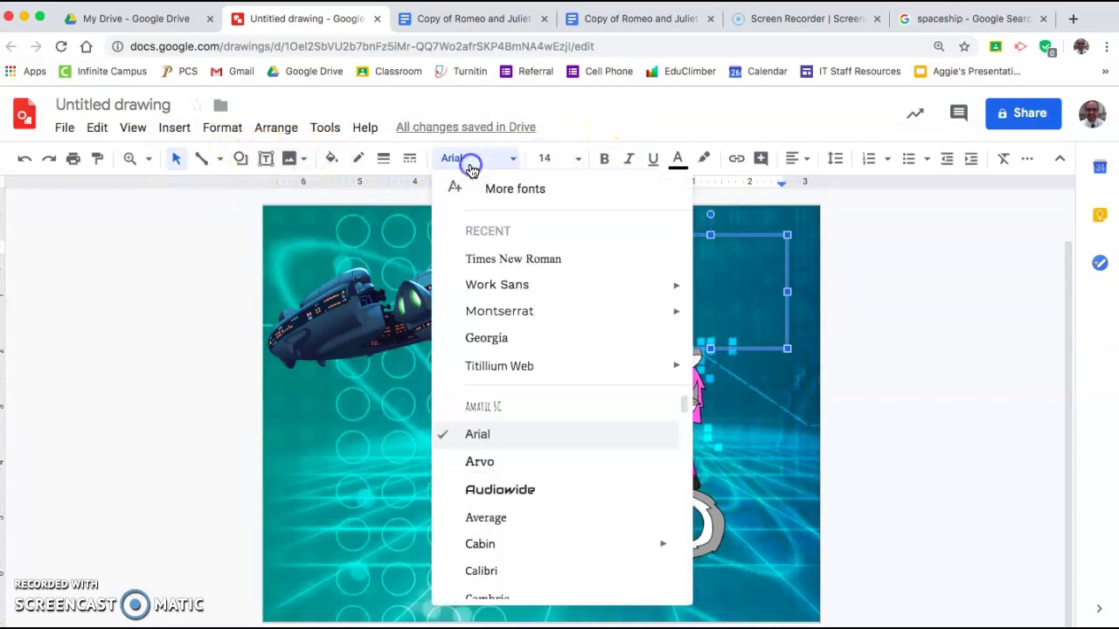
scroll(529, 433, "down", 2)
scroll(530, 441, "up", 2)
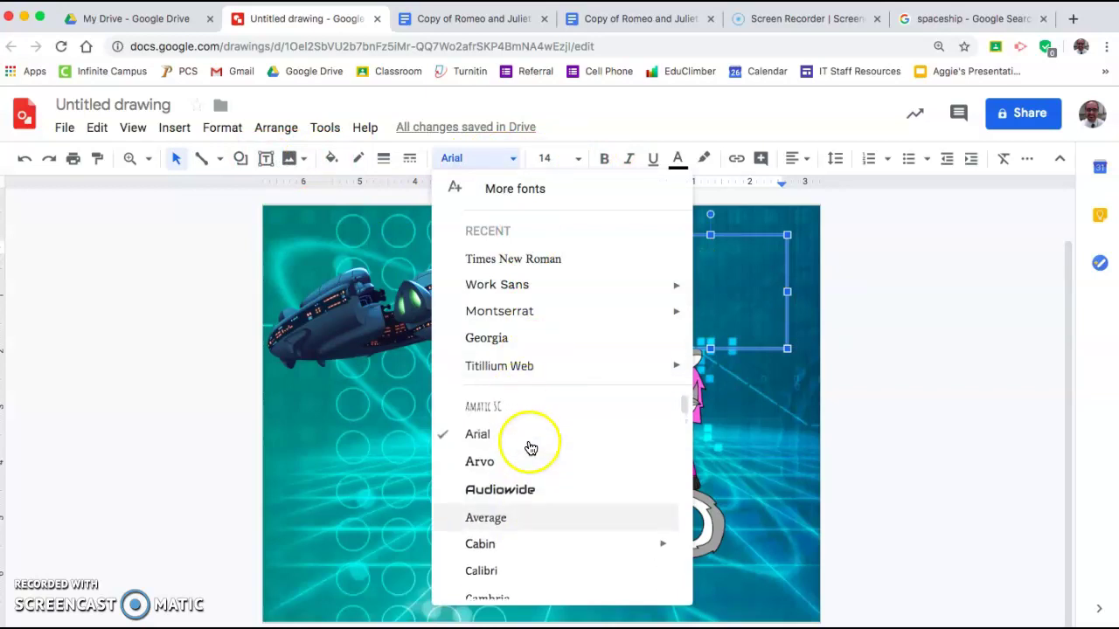
left_click(508, 491)
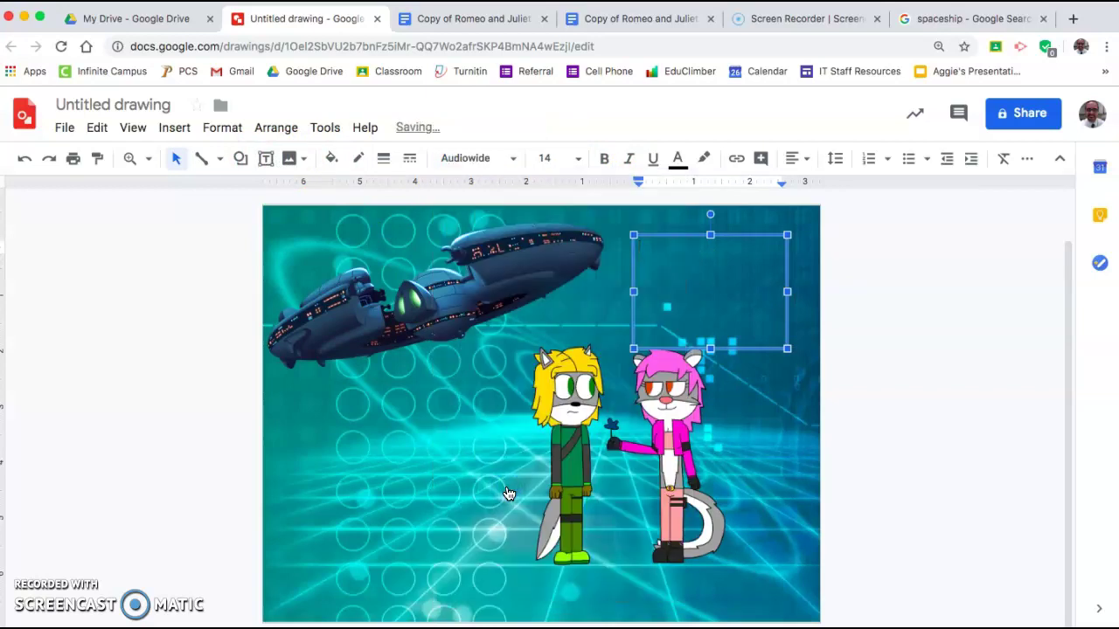
left_click(577, 158)
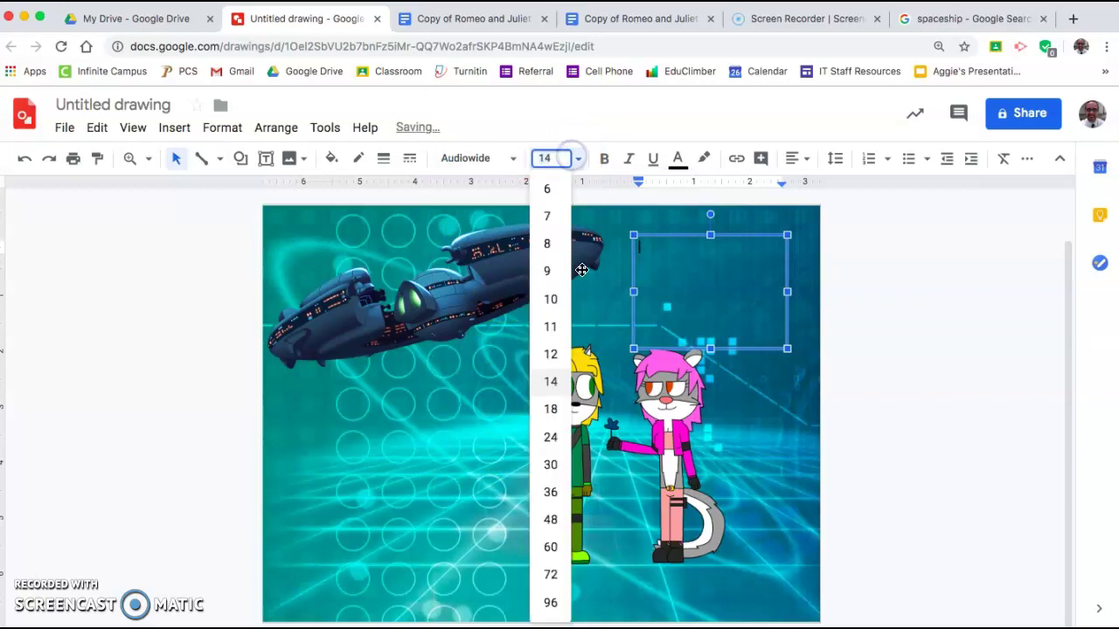
left_click(551, 492)
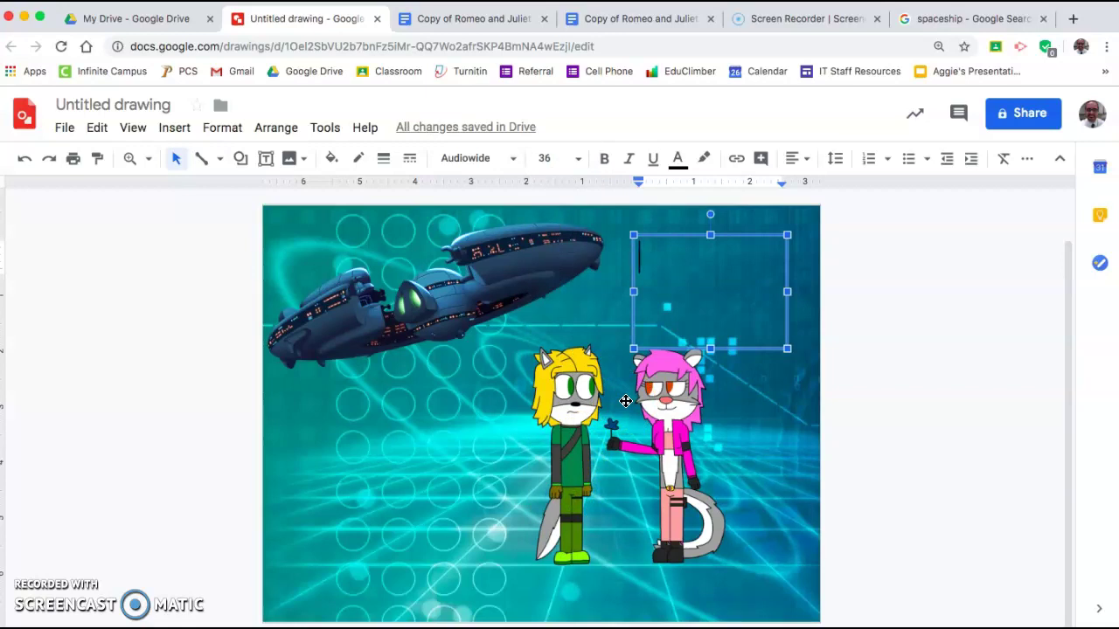
Enter the title “Written in the Stars” Wars in the text box, with quotation marks around the first four words
type("Written in the")
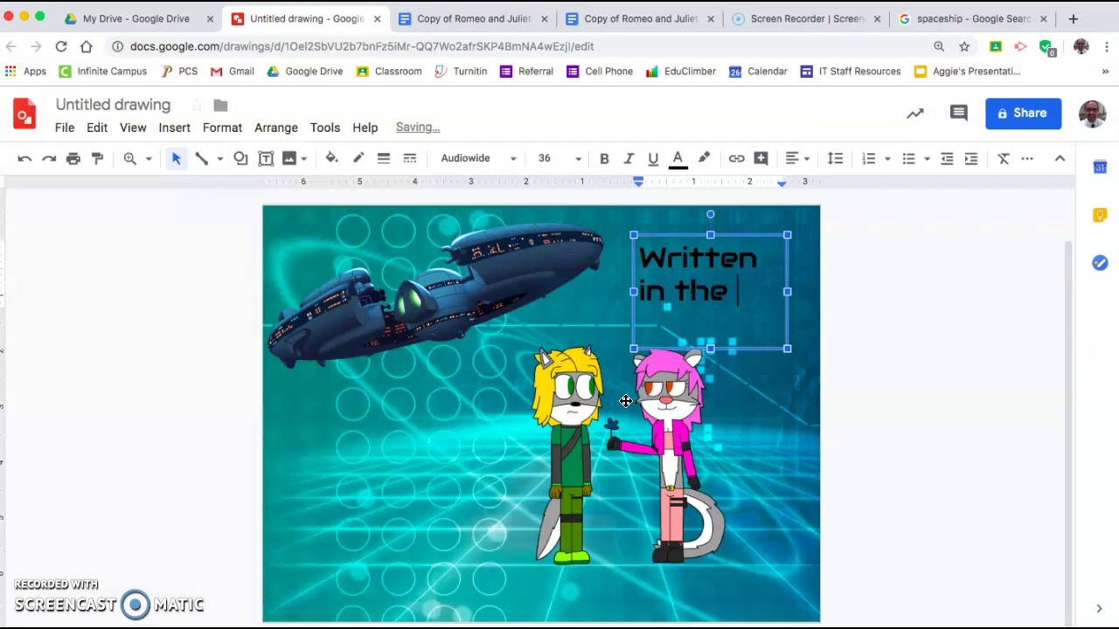
type("Stars")
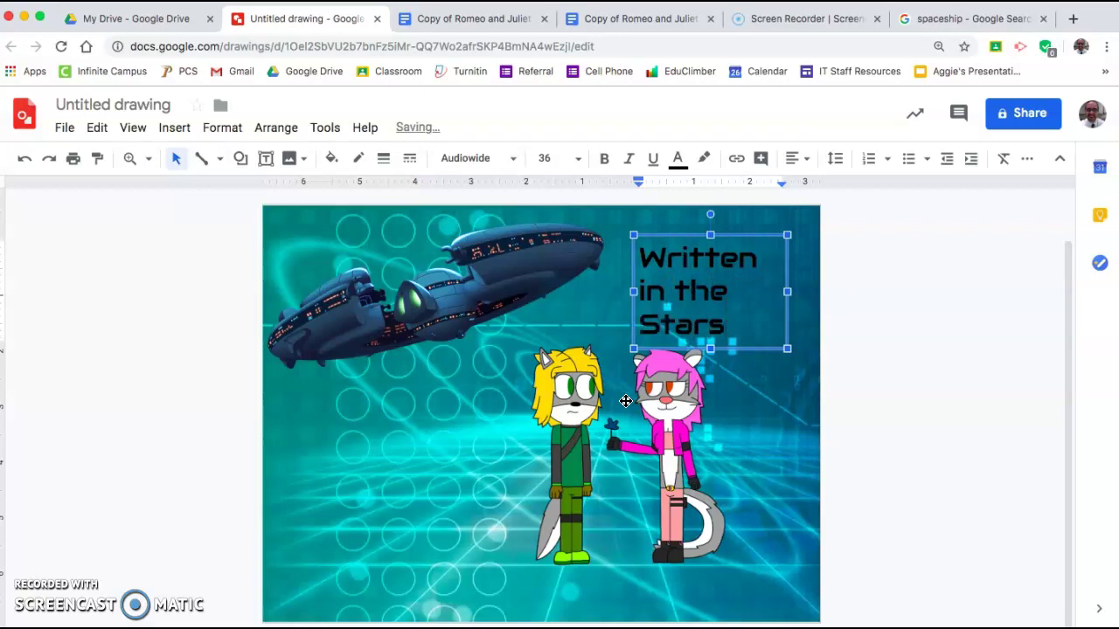
type(" Wars")
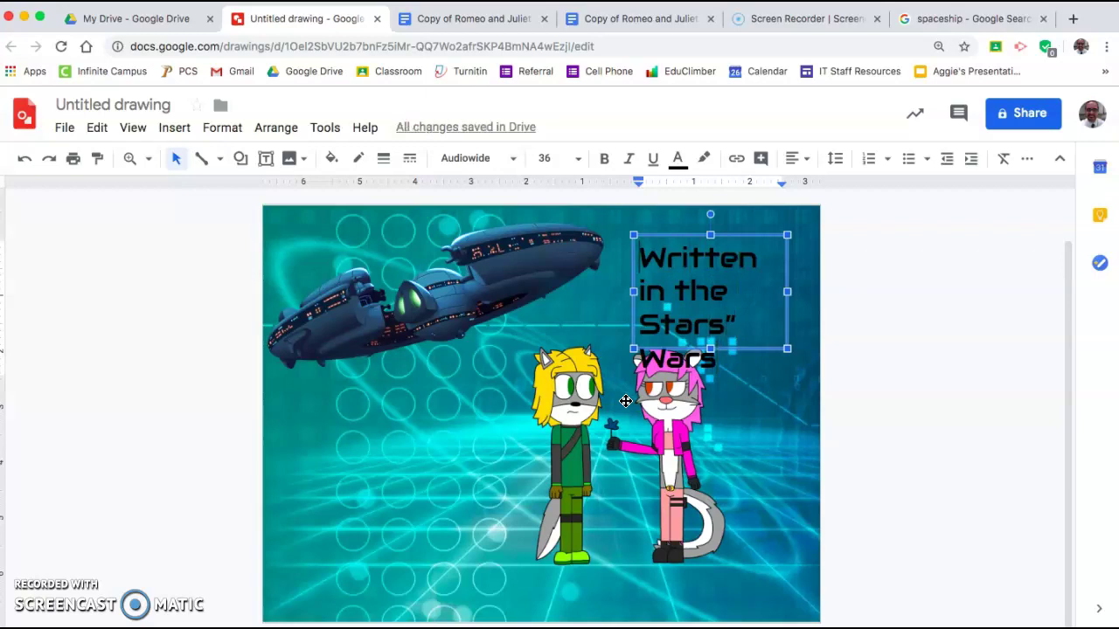
type("\"")
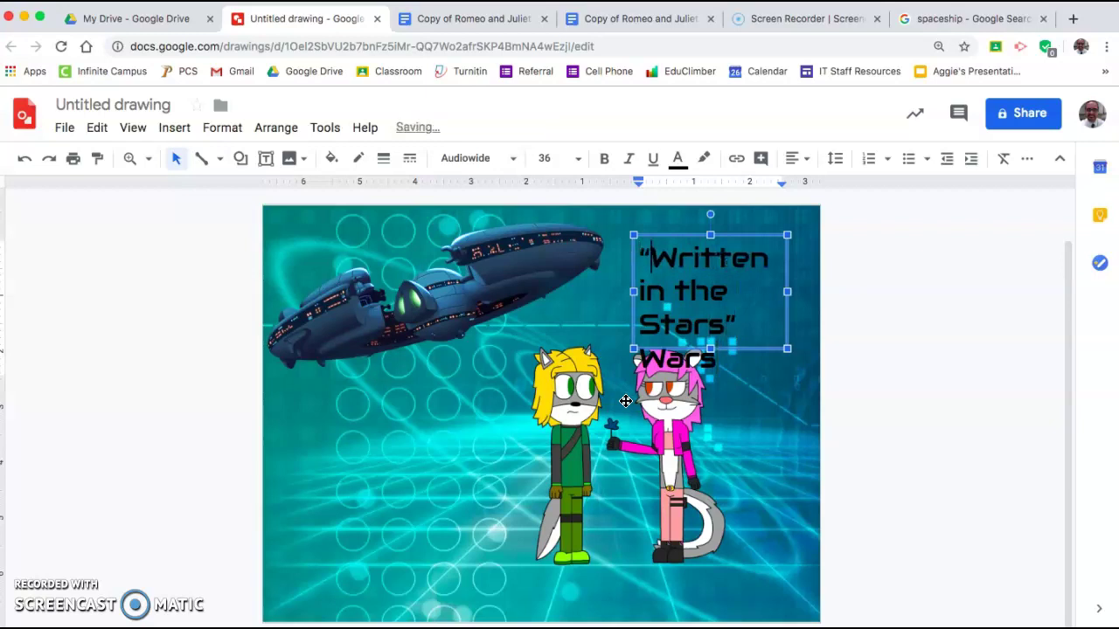
Widen the title text box by extending its left edge toward the spaceship
left_click(635, 292)
left_click_drag(635, 292, 610, 292)
left_click(786, 289)
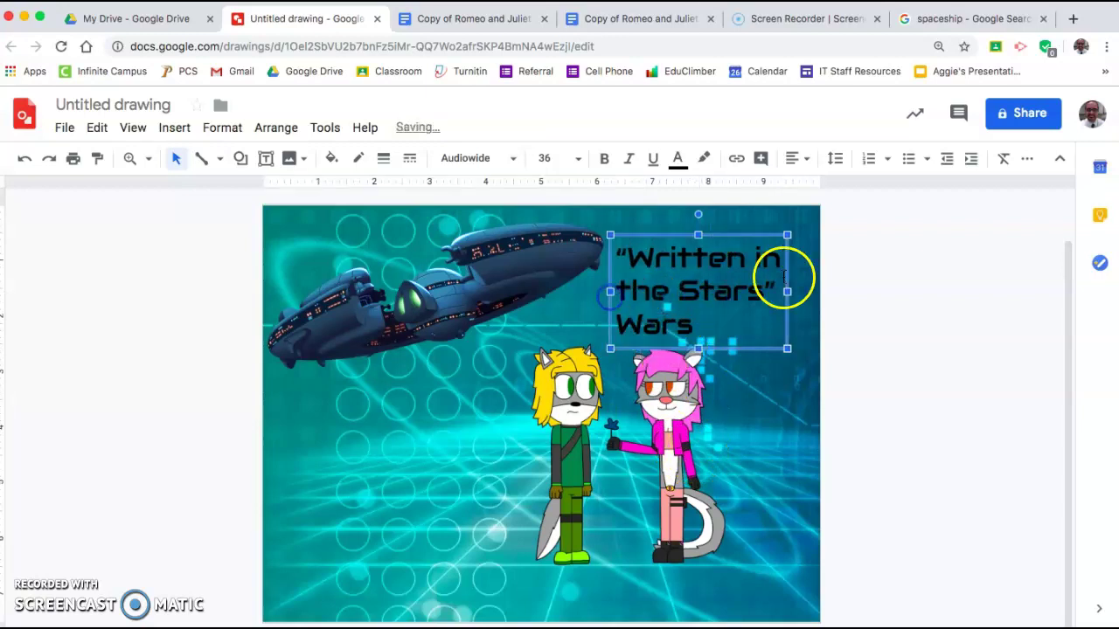